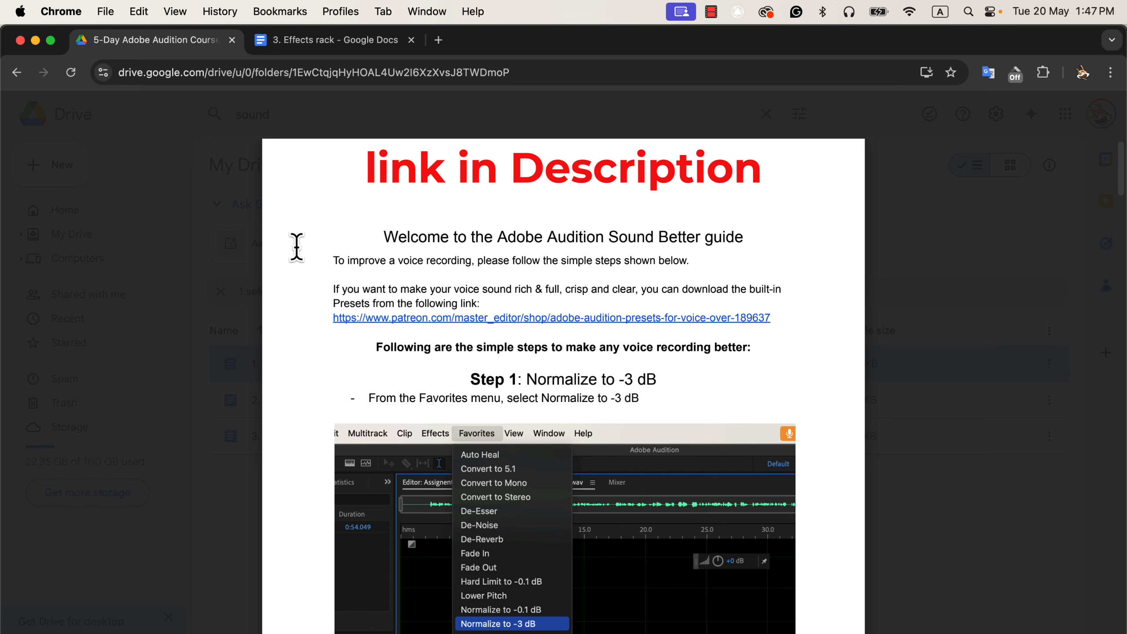
# - Read the Normalize and De-Noise instructions in the Sound Better guide and switch to Adobe Audition
pyautogui.scroll(-8, 296, 248)
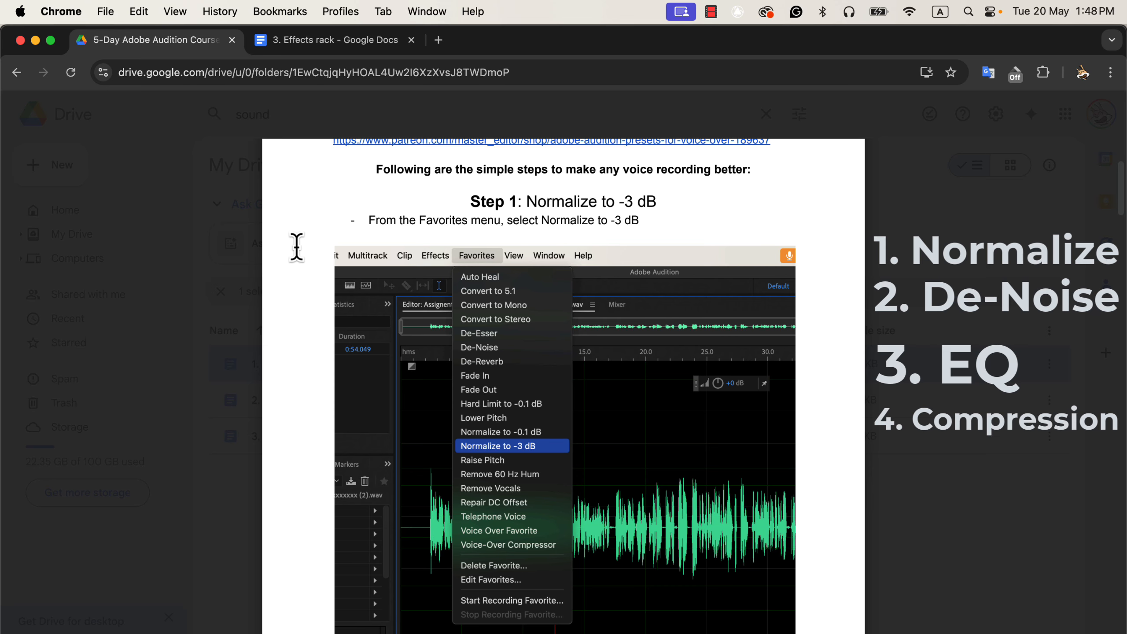
pyautogui.scroll(-5, 296, 246)
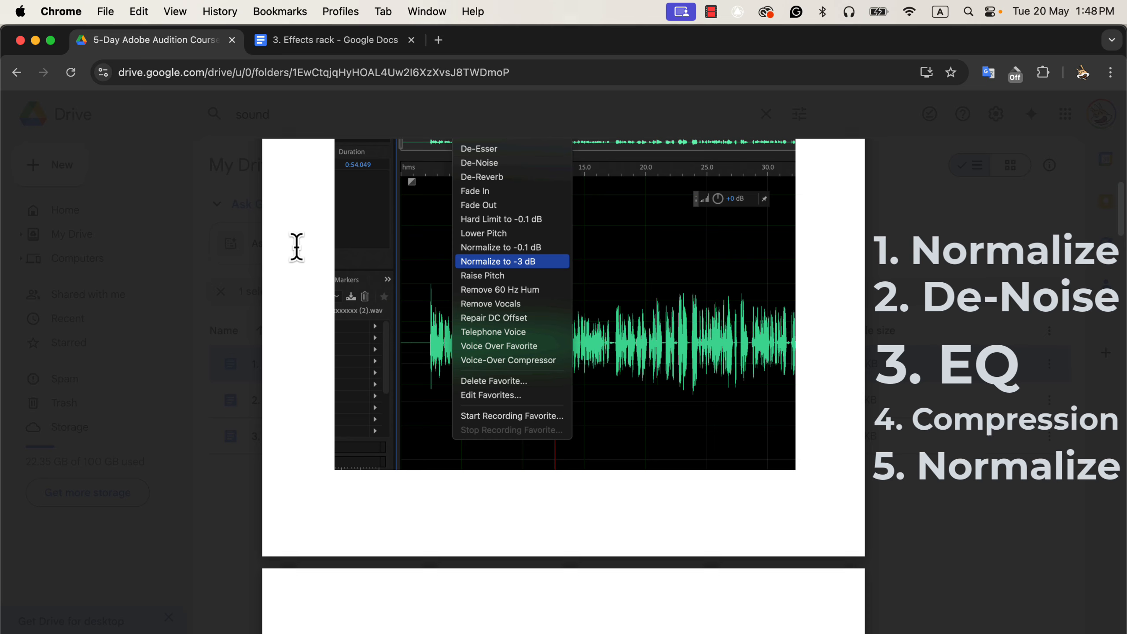
pyautogui.scroll(-2, 296, 247)
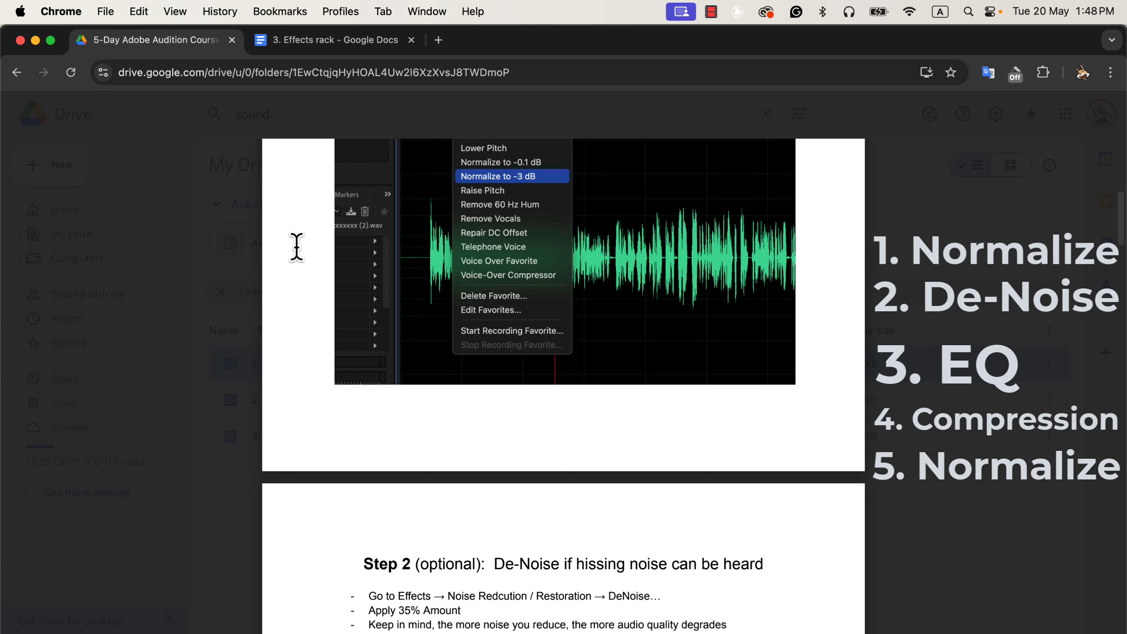
pyautogui.press('super+Tab')
pyautogui.press('super+Tab')
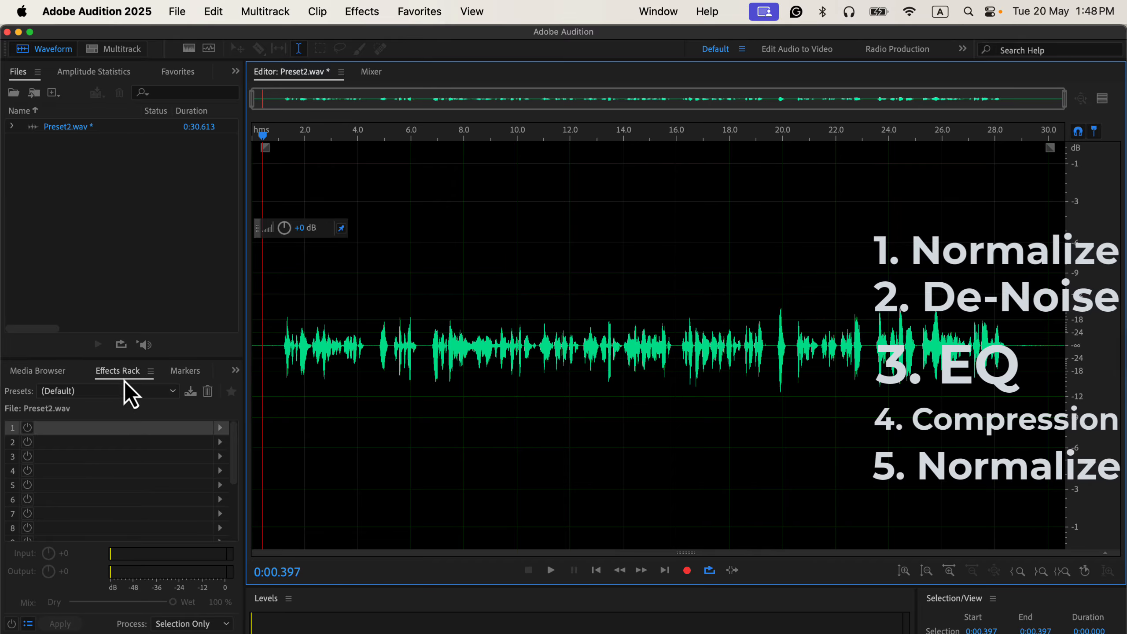
# - Try the AM Radio and 2 Clear Voice presets in the Effects Rack and return the rack to (Default)
pyautogui.click(150, 394)
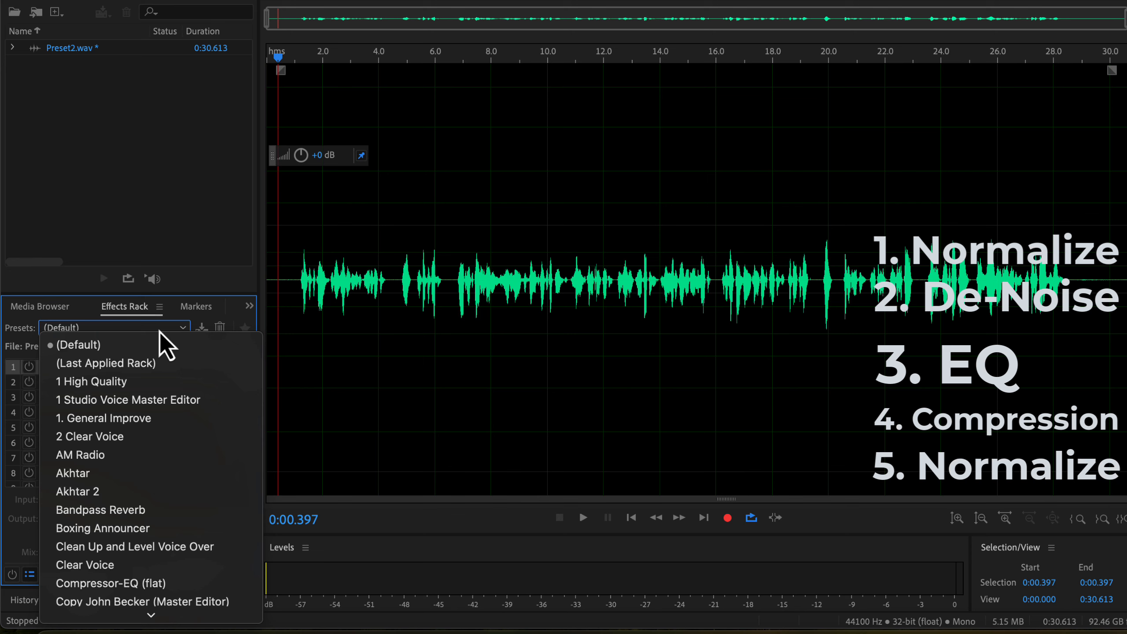
pyautogui.click(152, 463)
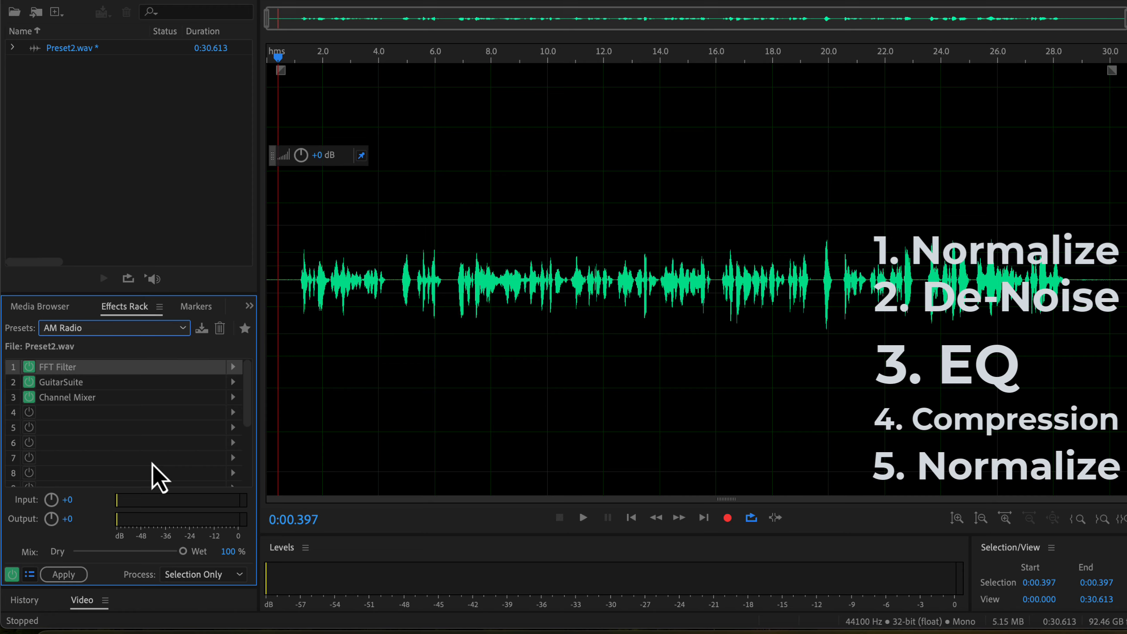
pyautogui.click(144, 334)
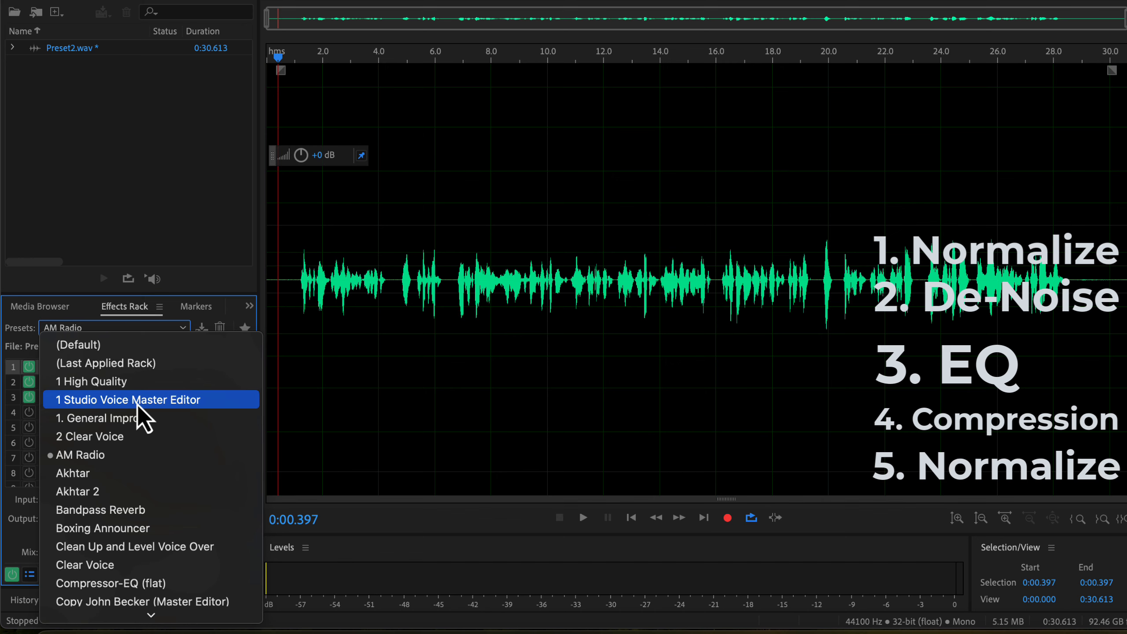
pyautogui.click(135, 437)
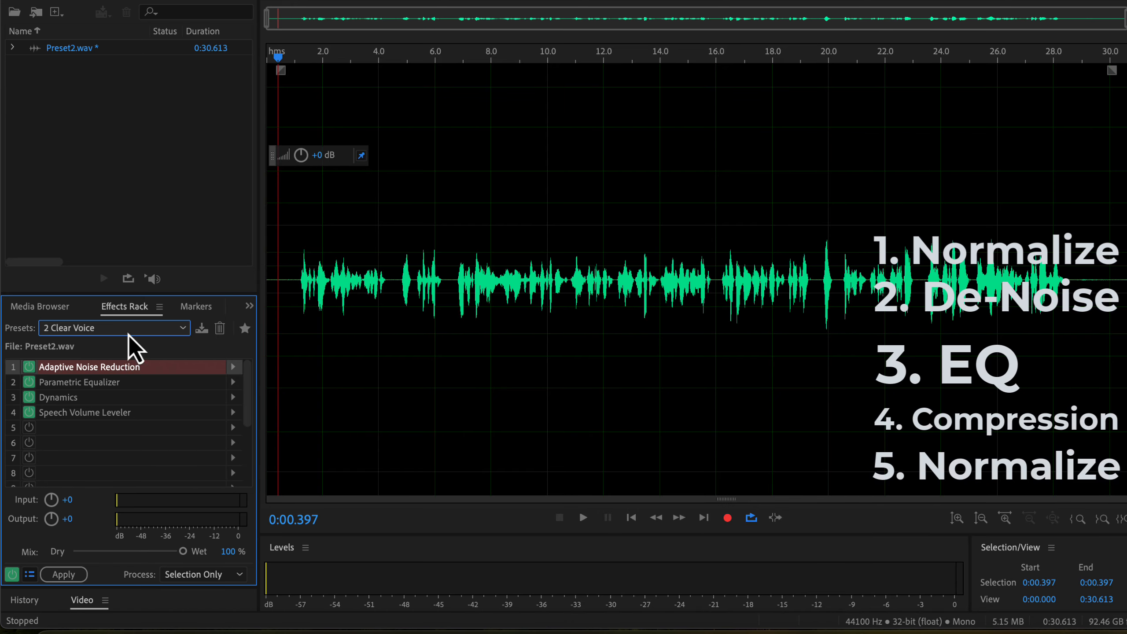
pyautogui.click(129, 328)
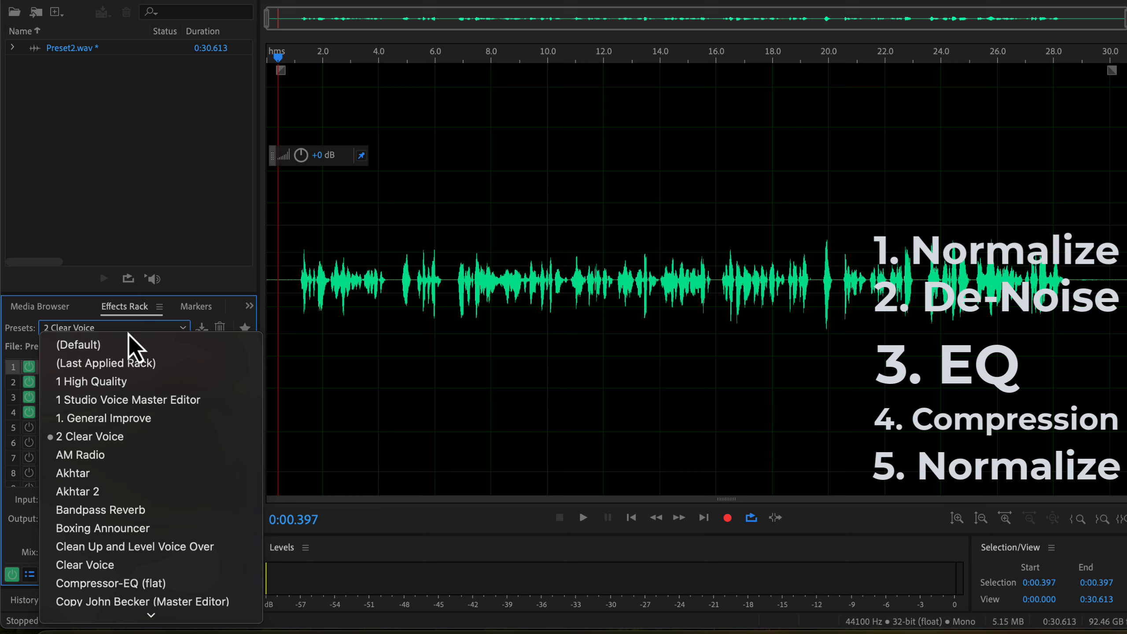
pyautogui.click(125, 348)
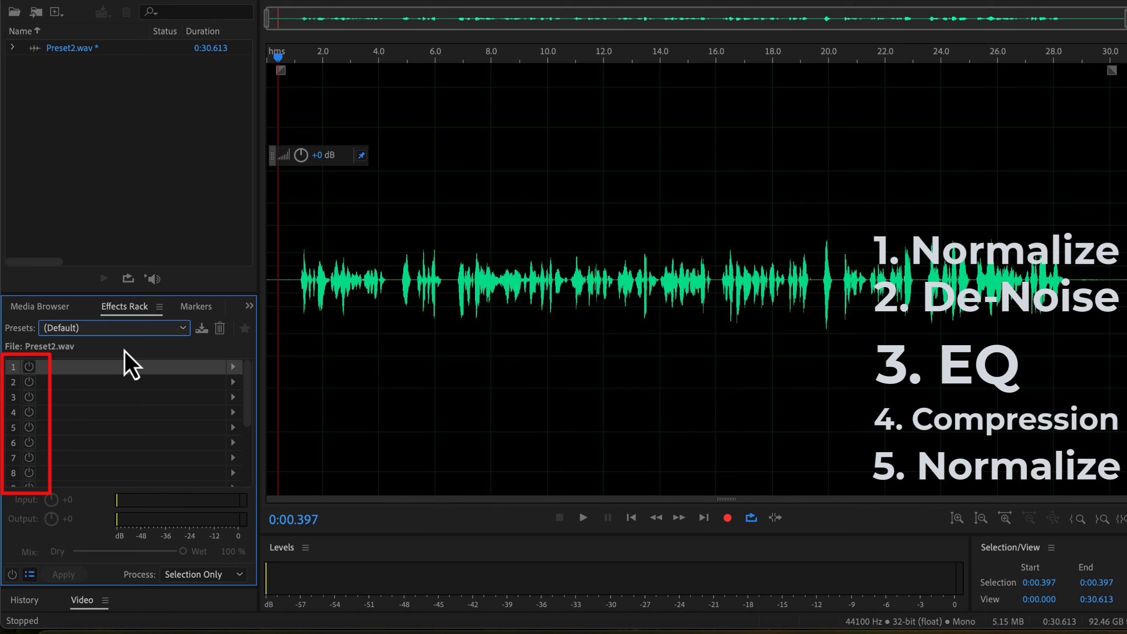
# - Try an Amplify effect with raised gain in rack slot 1 and reset the rack to (Default)
pyautogui.click(232, 368)
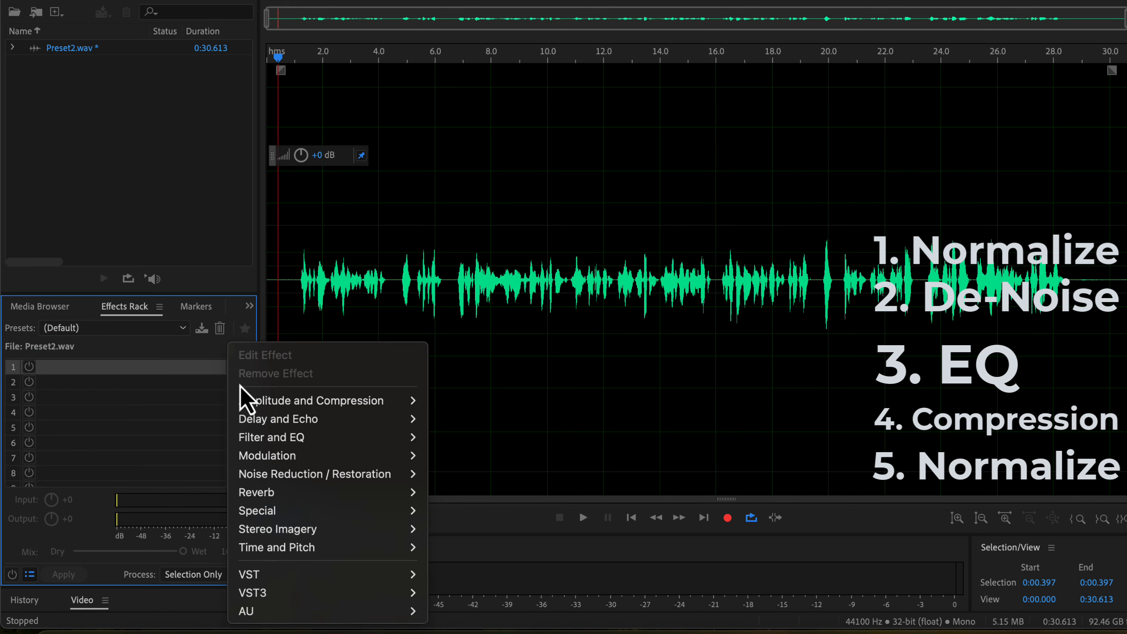
pyautogui.moveTo(246, 396)
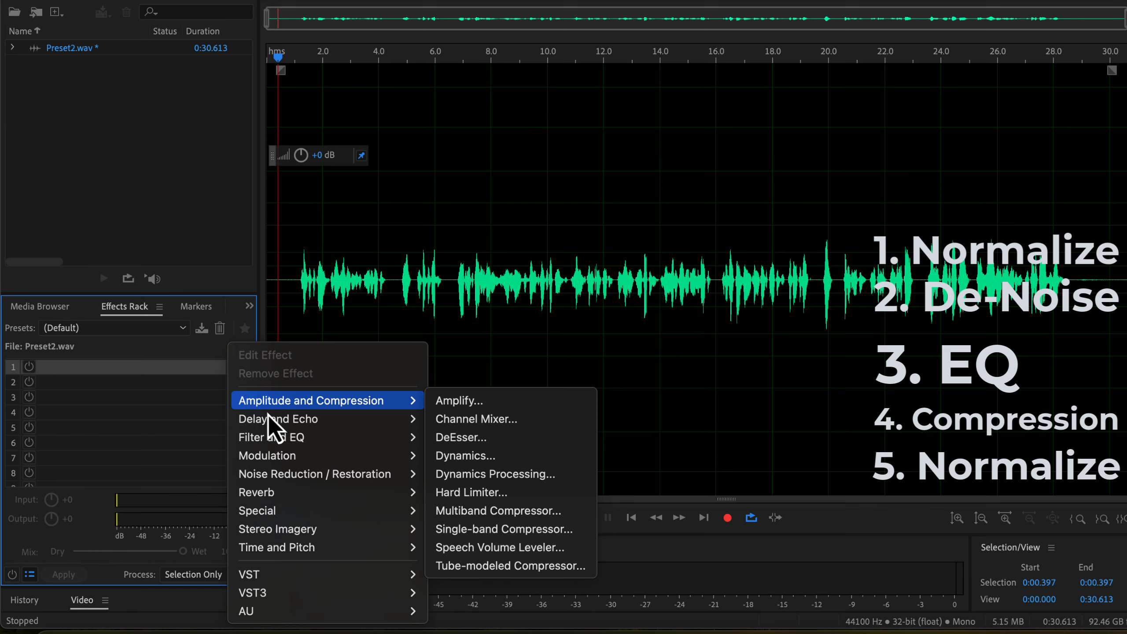
pyautogui.moveTo(277, 419)
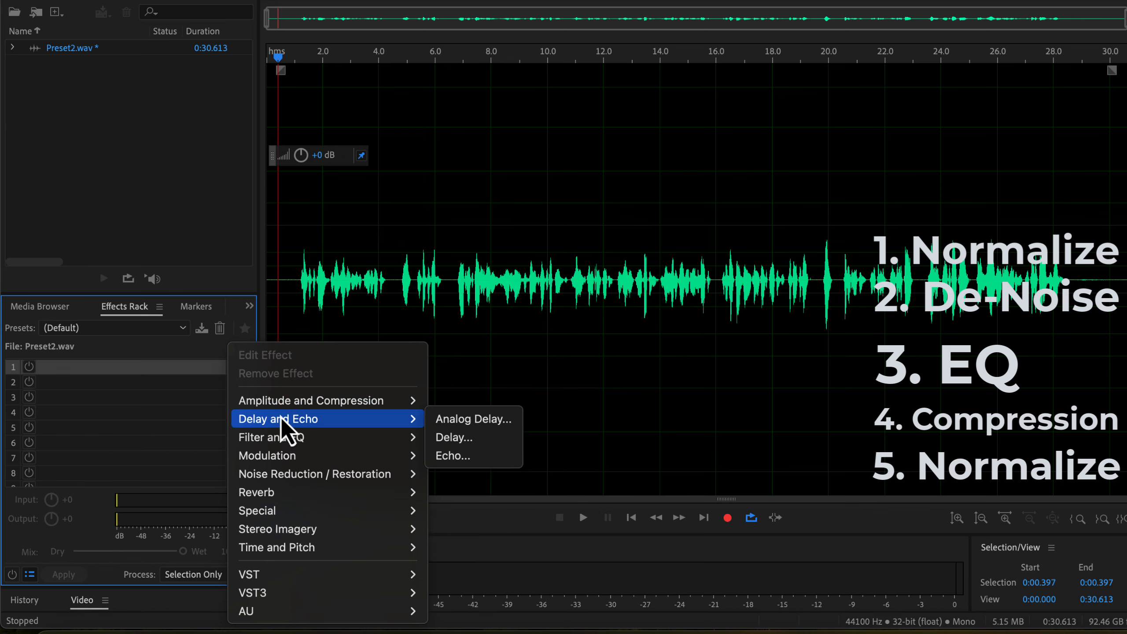
pyautogui.moveTo(293, 402)
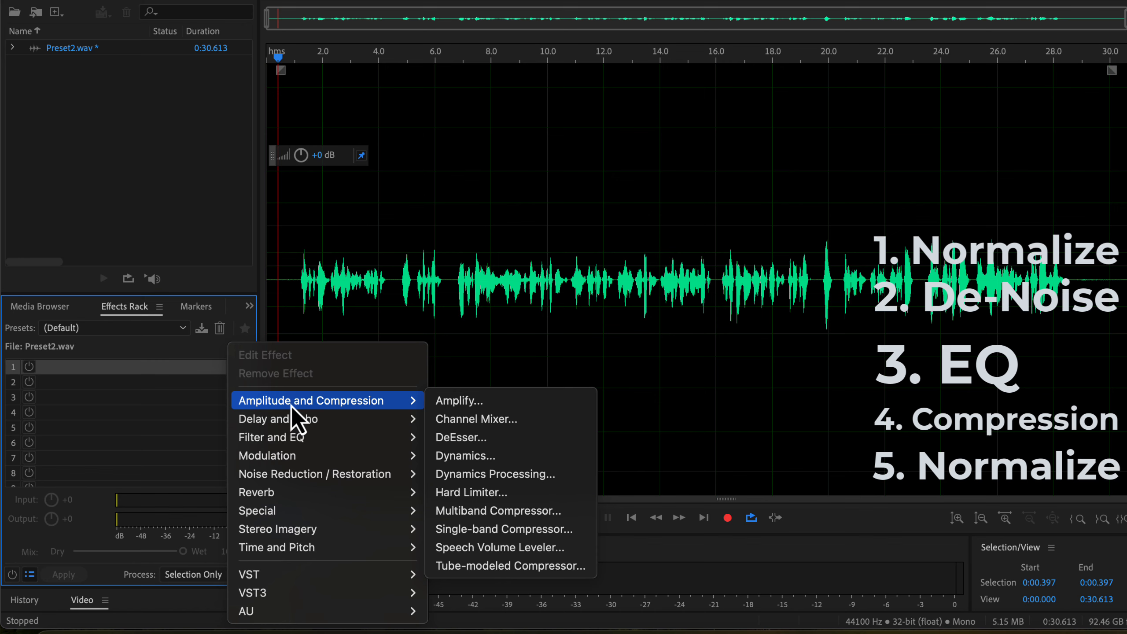
pyautogui.click(446, 406)
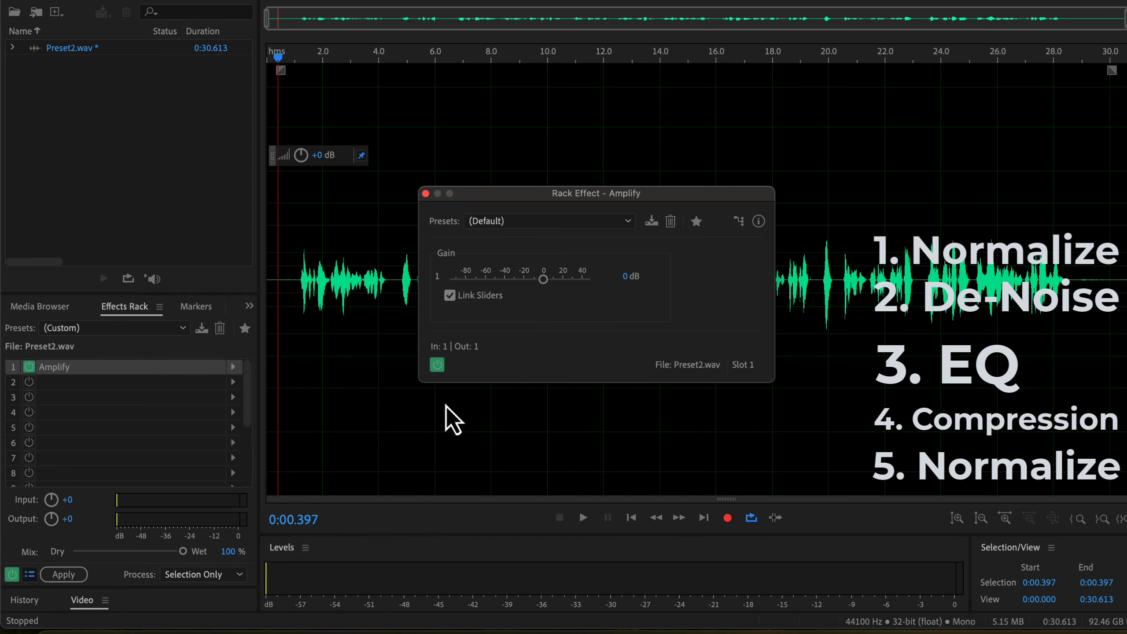
pyautogui.moveTo(545, 288); pyautogui.dragTo(565, 288)
pyautogui.click(426, 194)
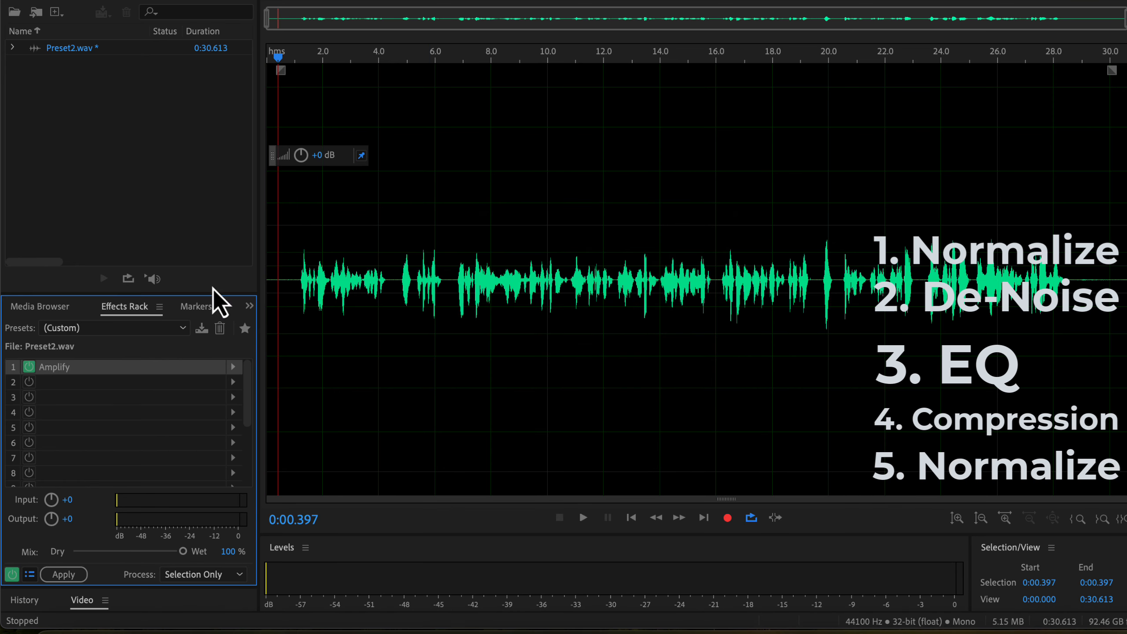
pyautogui.click(165, 332)
pyautogui.click(148, 350)
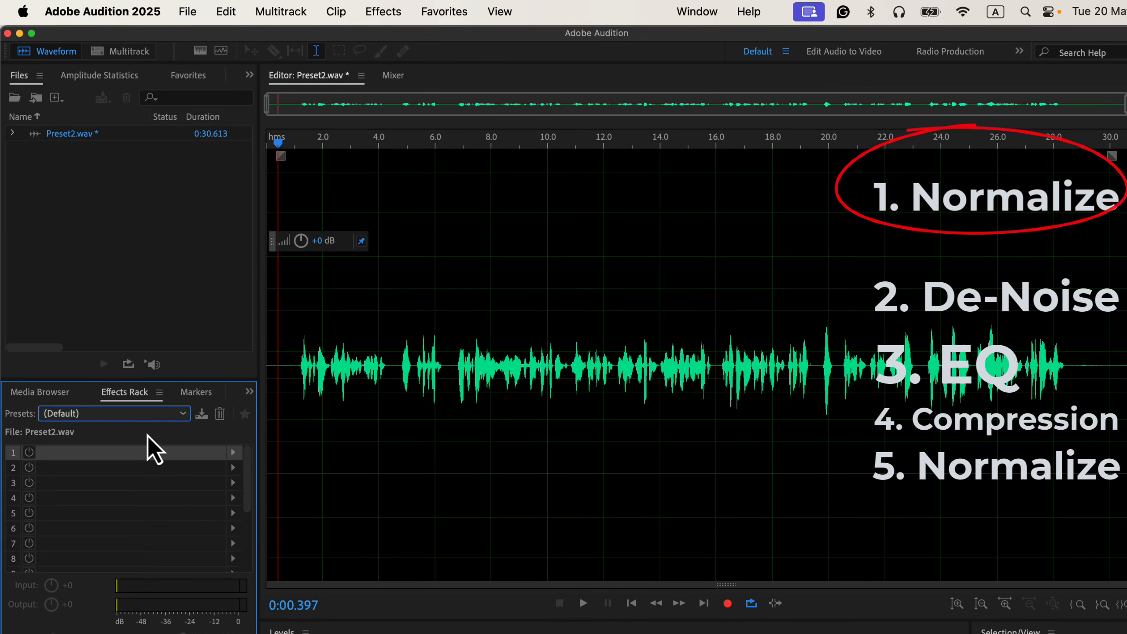
# - Examine where normalization is offered among the favorites, the amplitude and compression effects, and the effects available for rack slot 1
pyautogui.click(450, 16)
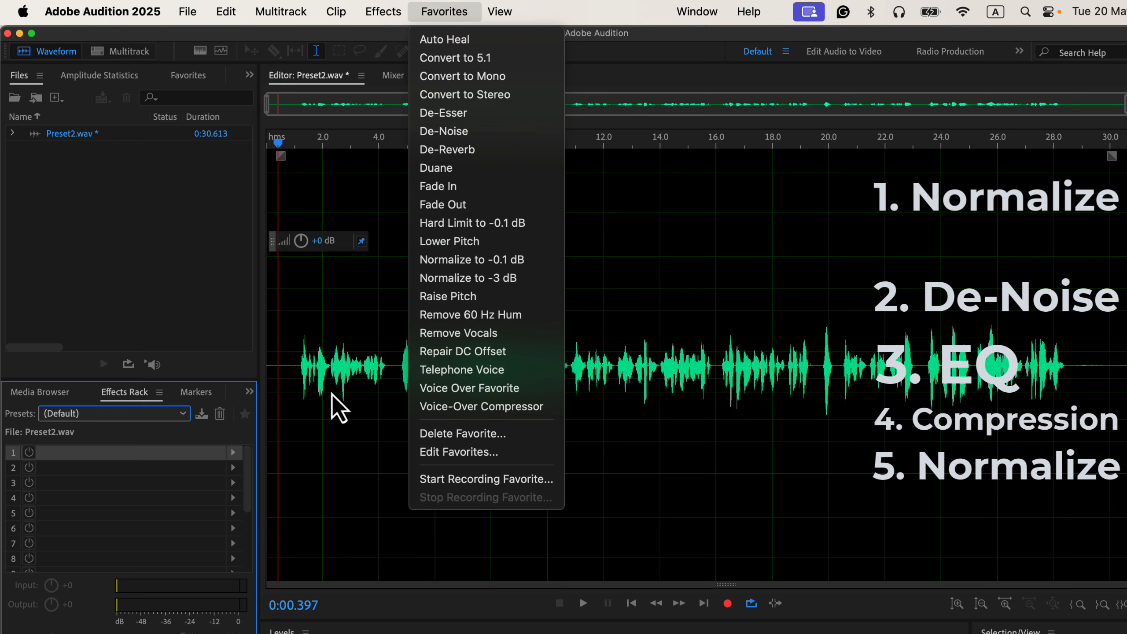
pyautogui.click(232, 457)
pyautogui.click(232, 457)
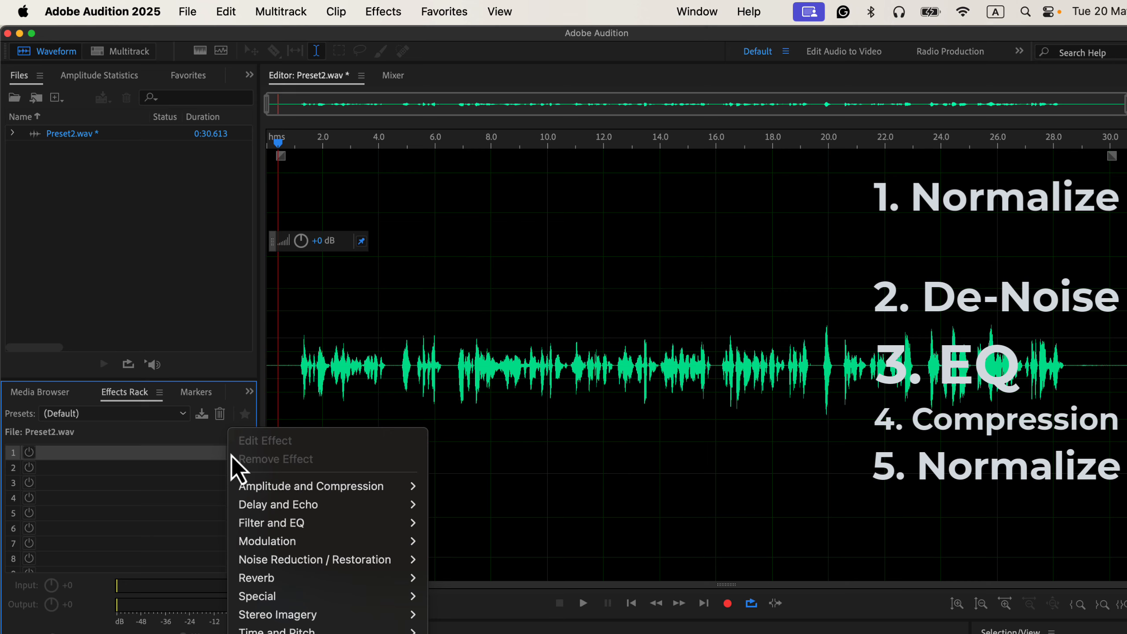
pyautogui.click(376, 21)
pyautogui.click(376, 21)
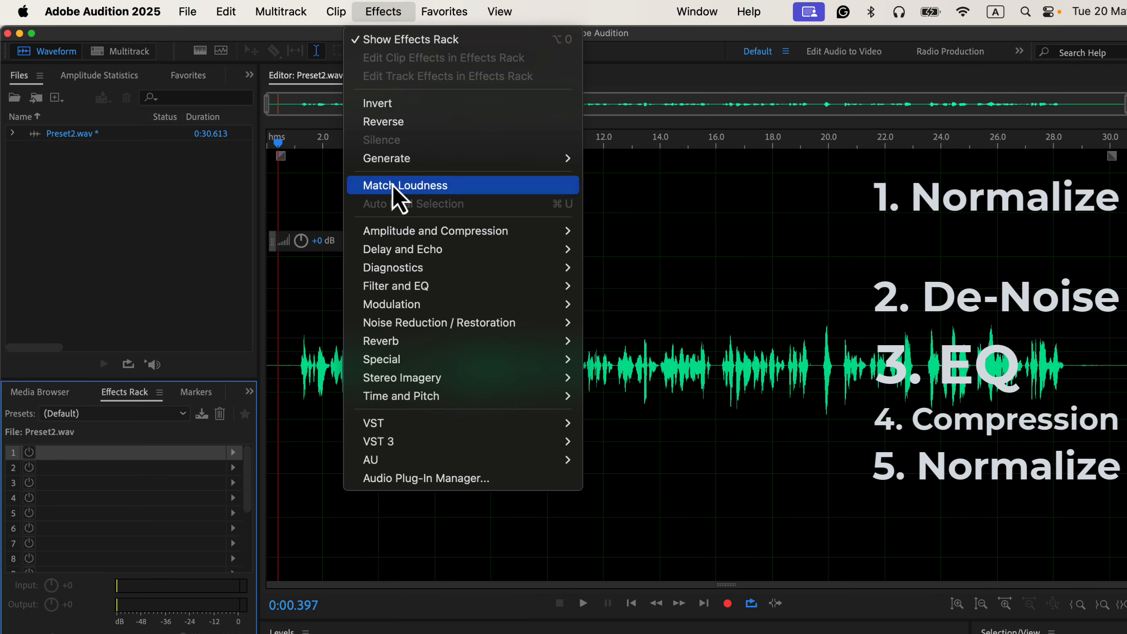
pyautogui.moveTo(397, 235)
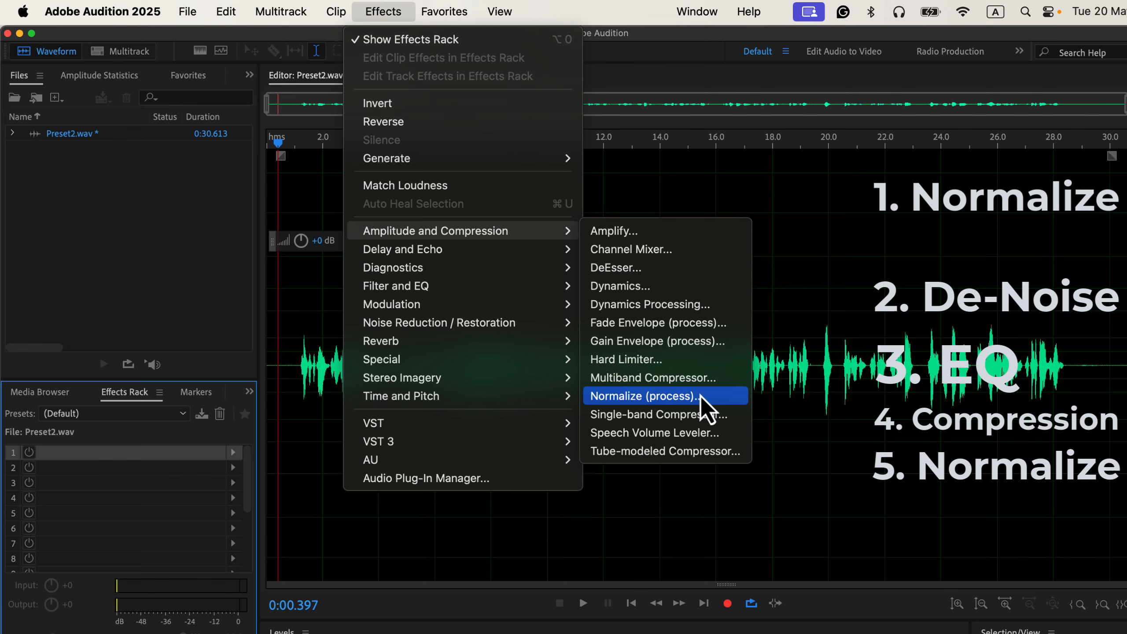
pyautogui.click(230, 454)
pyautogui.click(231, 455)
pyautogui.moveTo(262, 488)
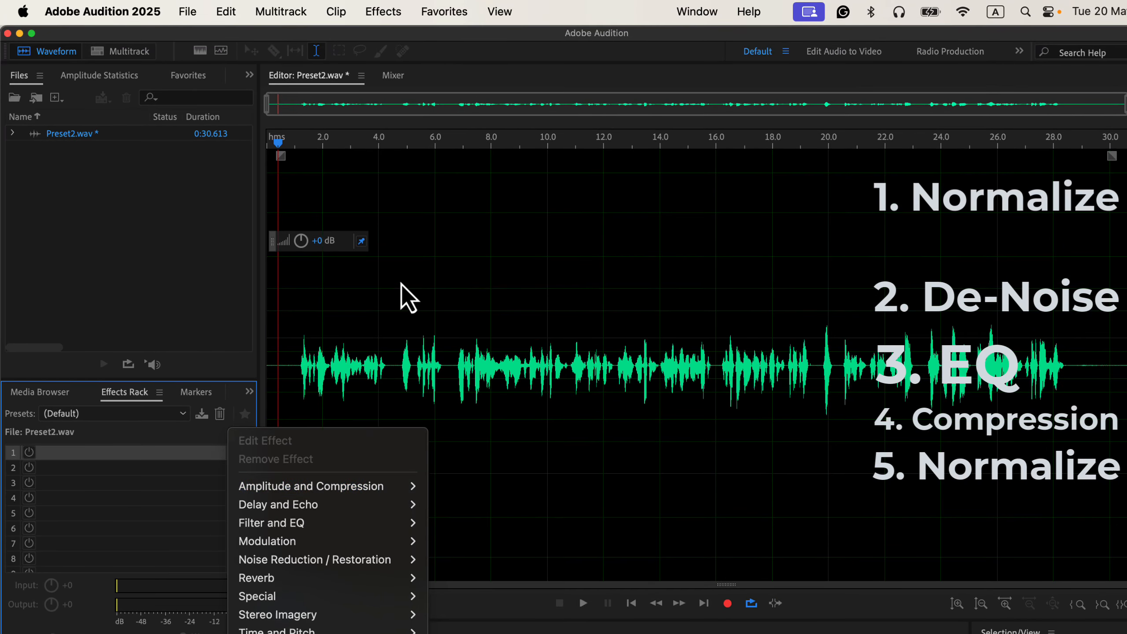
pyautogui.click(401, 6)
pyautogui.click(401, 5)
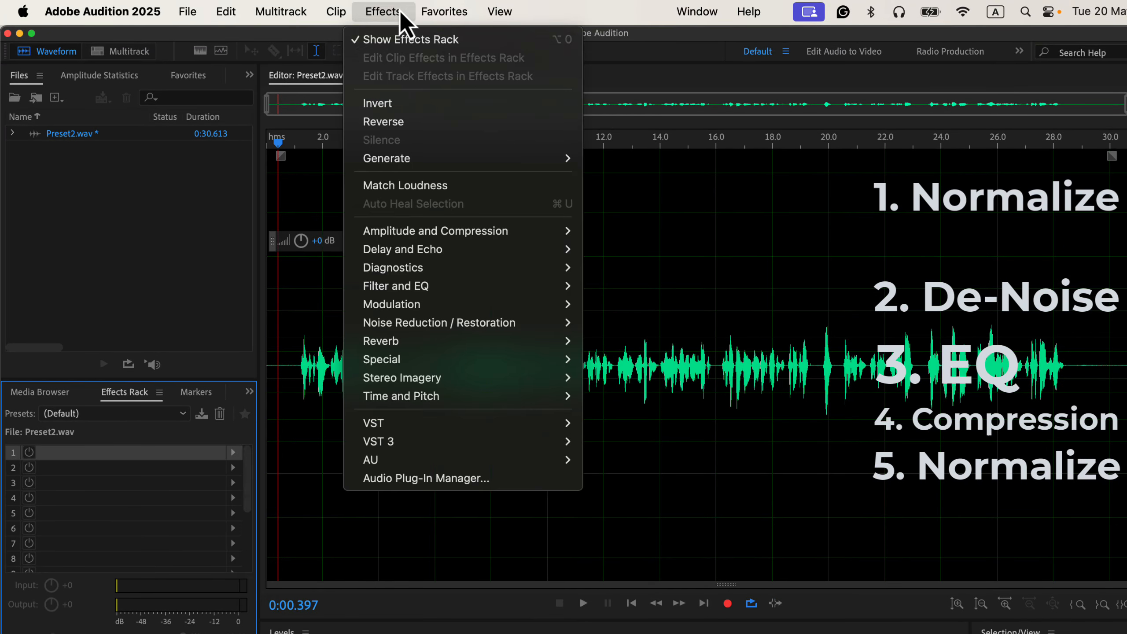
pyautogui.moveTo(401, 229)
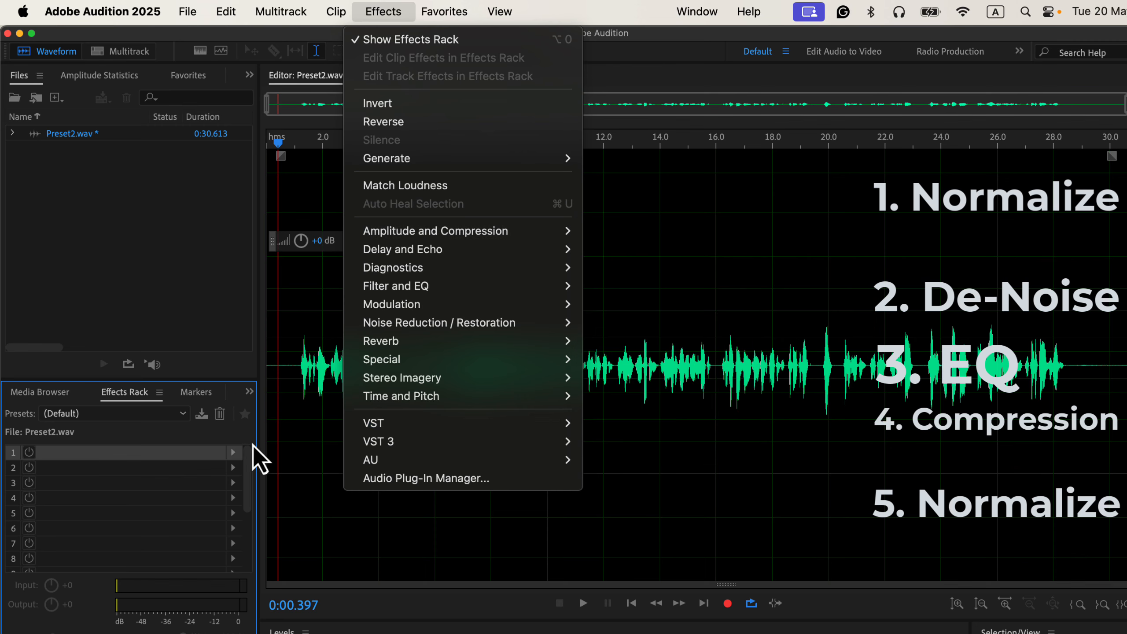
# - Add the DeNoise effect to rack slot 1 and slightly reduce its noise reduction amount
pyautogui.click(233, 454)
pyautogui.click(232, 454)
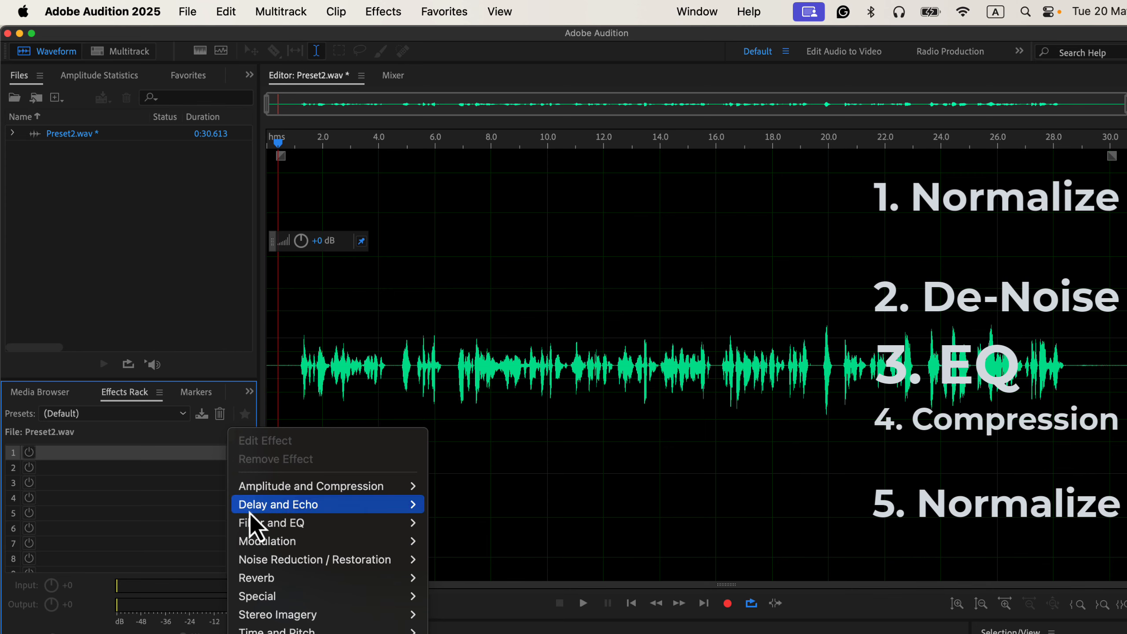
pyautogui.moveTo(339, 565)
pyautogui.click(468, 570)
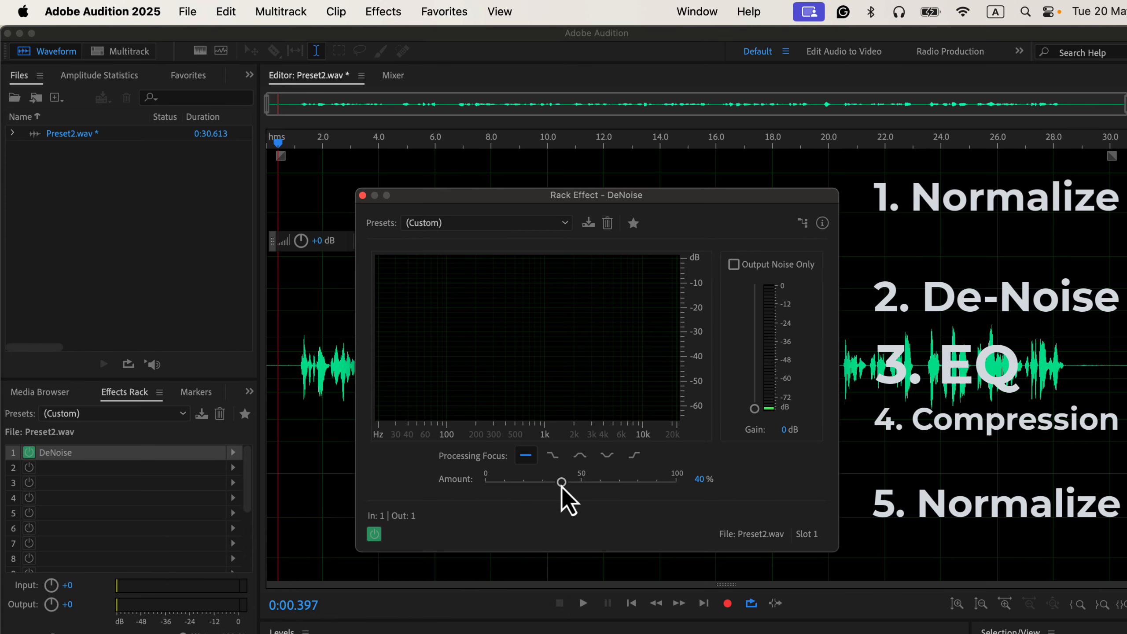
pyautogui.moveTo(562, 484); pyautogui.dragTo(557, 484)
pyautogui.click(362, 195)
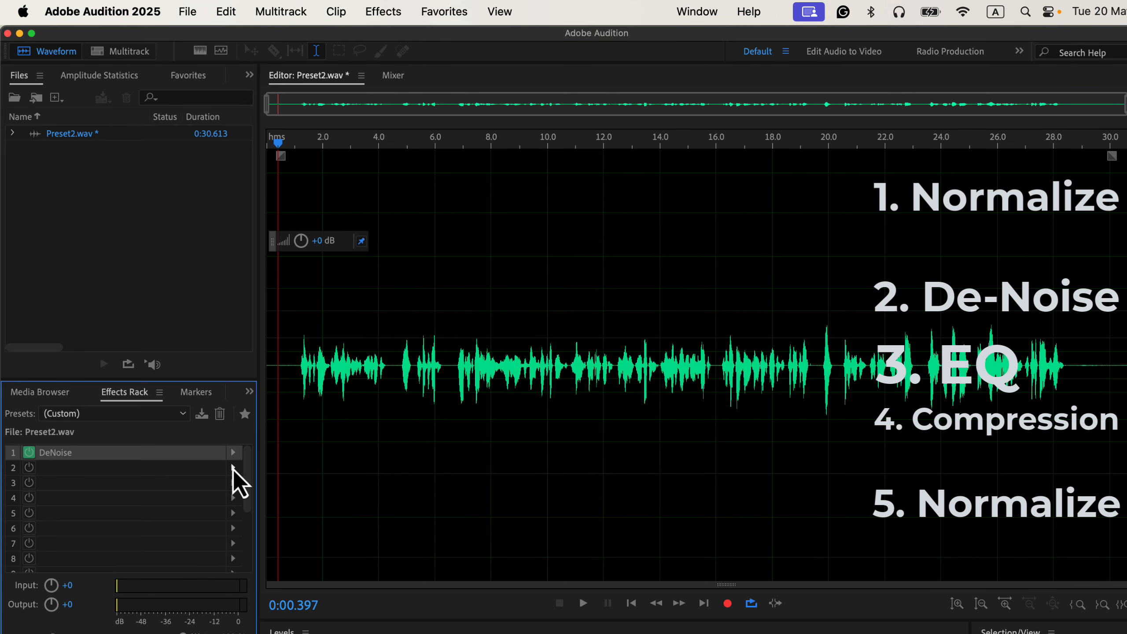
# - Add a Parametric Equalizer to rack slot 2 and enable its high-pass filter at 87 Hz
pyautogui.click(234, 467)
pyautogui.moveTo(267, 524)
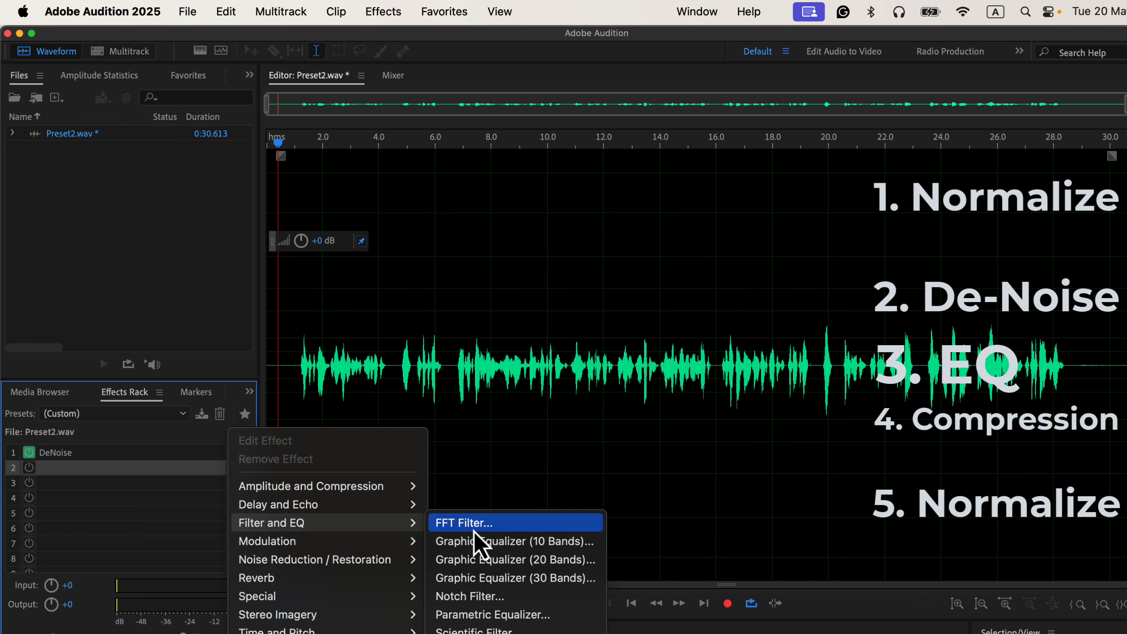
pyautogui.click(571, 615)
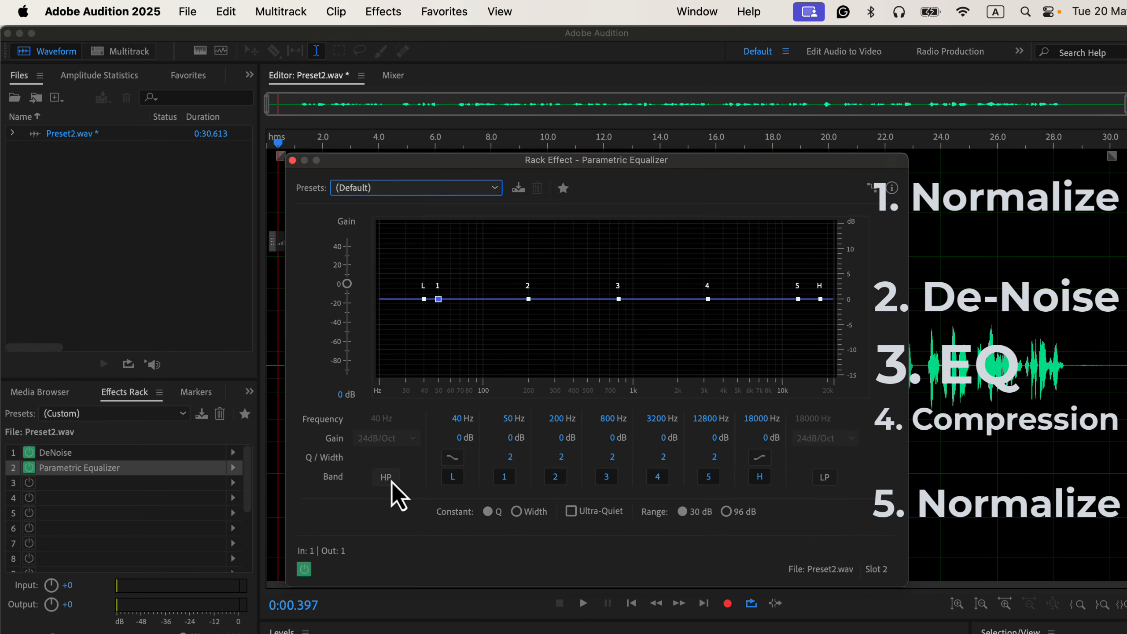
pyautogui.click(386, 477)
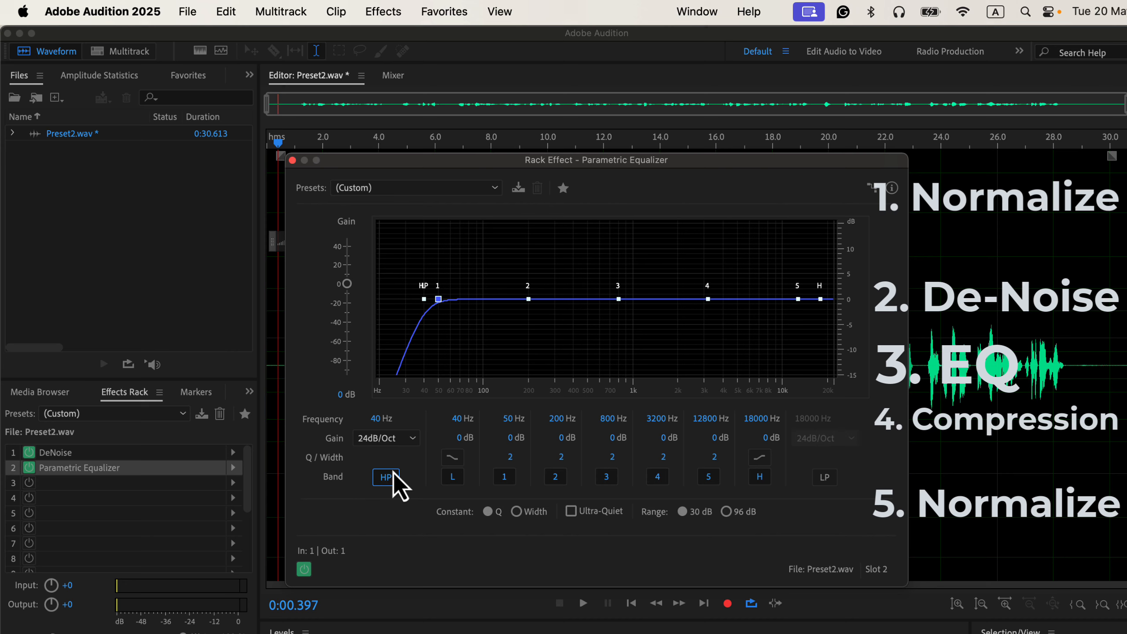
pyautogui.moveTo(378, 422); pyautogui.dragTo(415, 418)
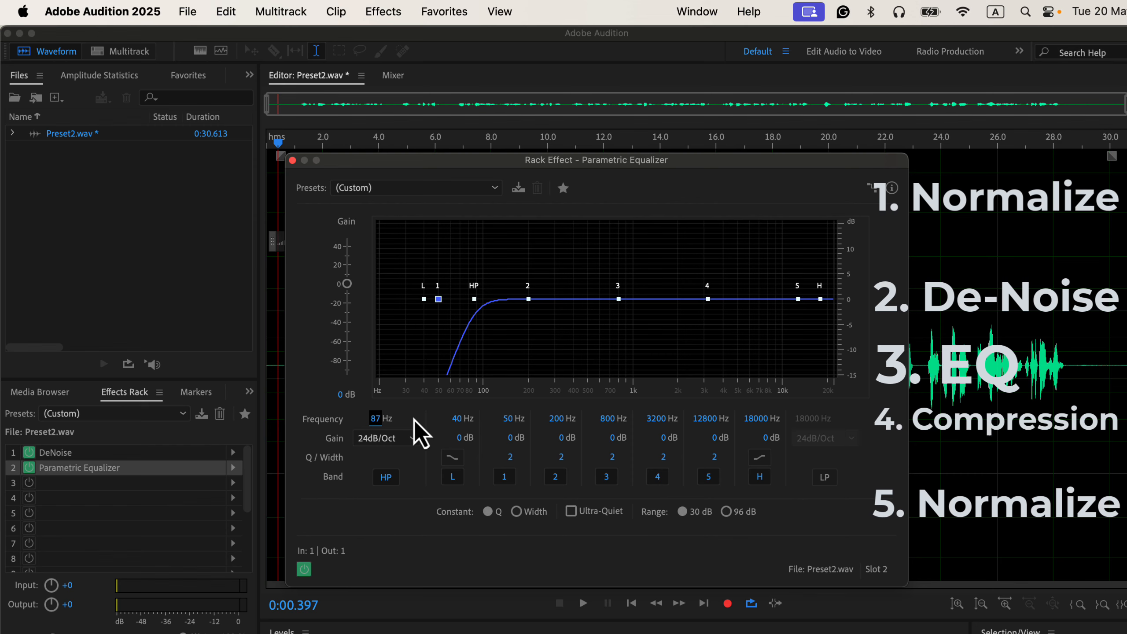
pyautogui.click(293, 161)
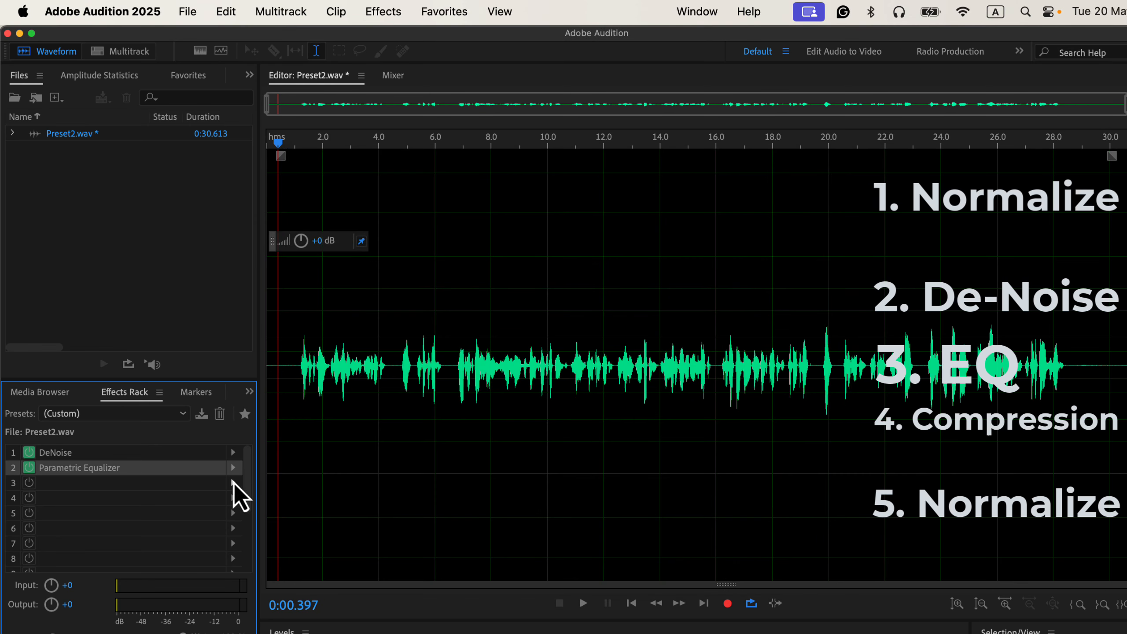
# - Add a Dynamics effect to rack slot 3 and load its Soft Compression preset
pyautogui.click(234, 484)
pyautogui.moveTo(234, 485)
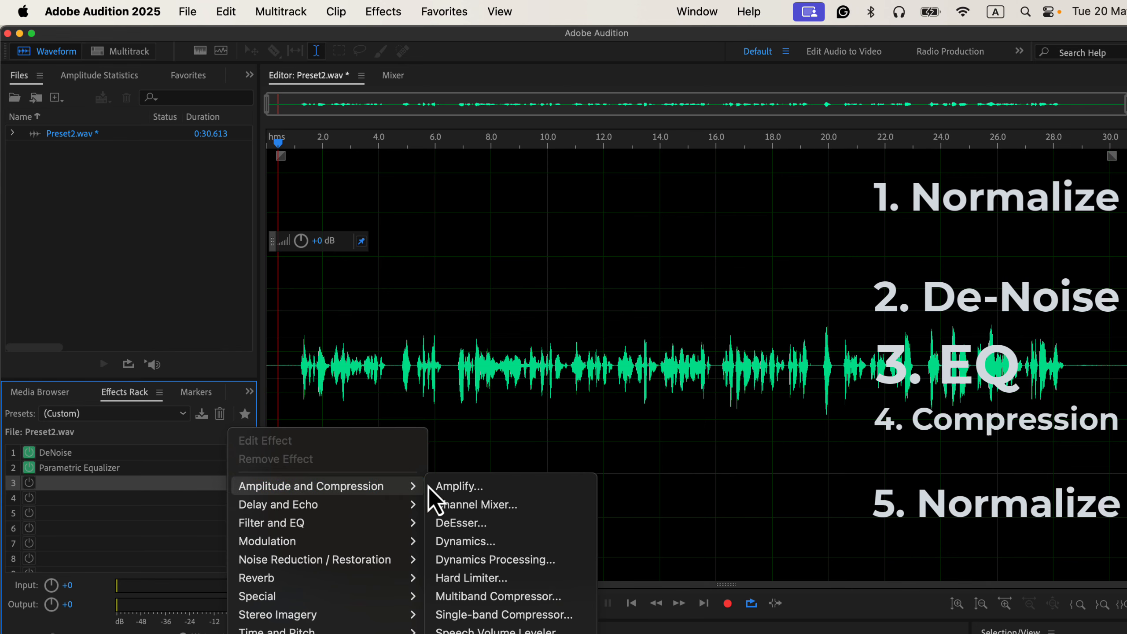
pyautogui.click(491, 542)
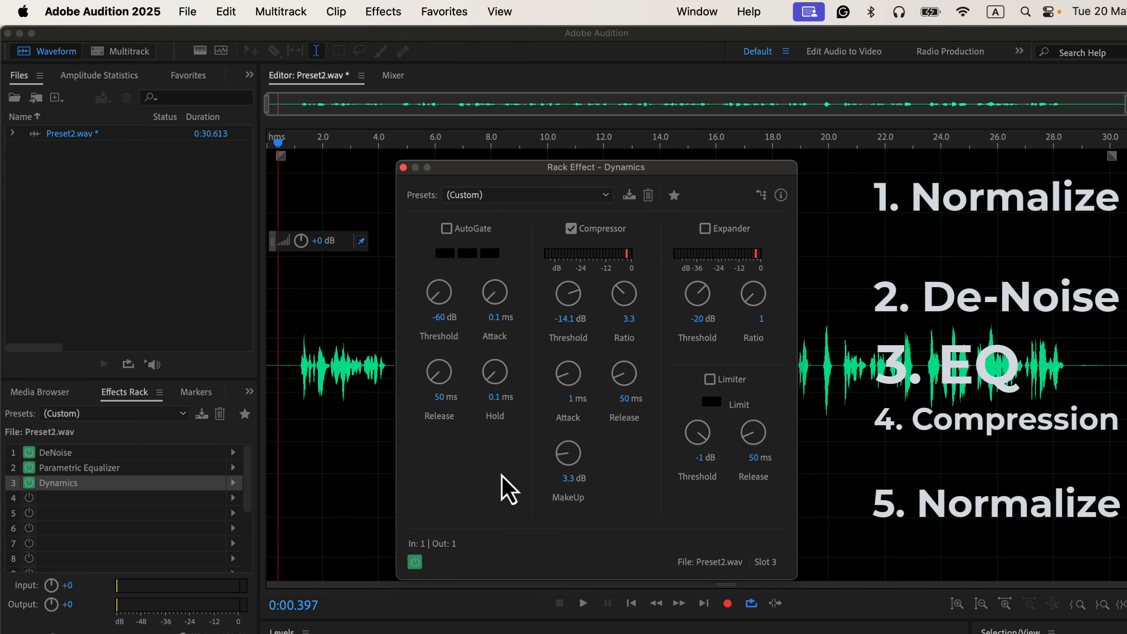
pyautogui.click(539, 194)
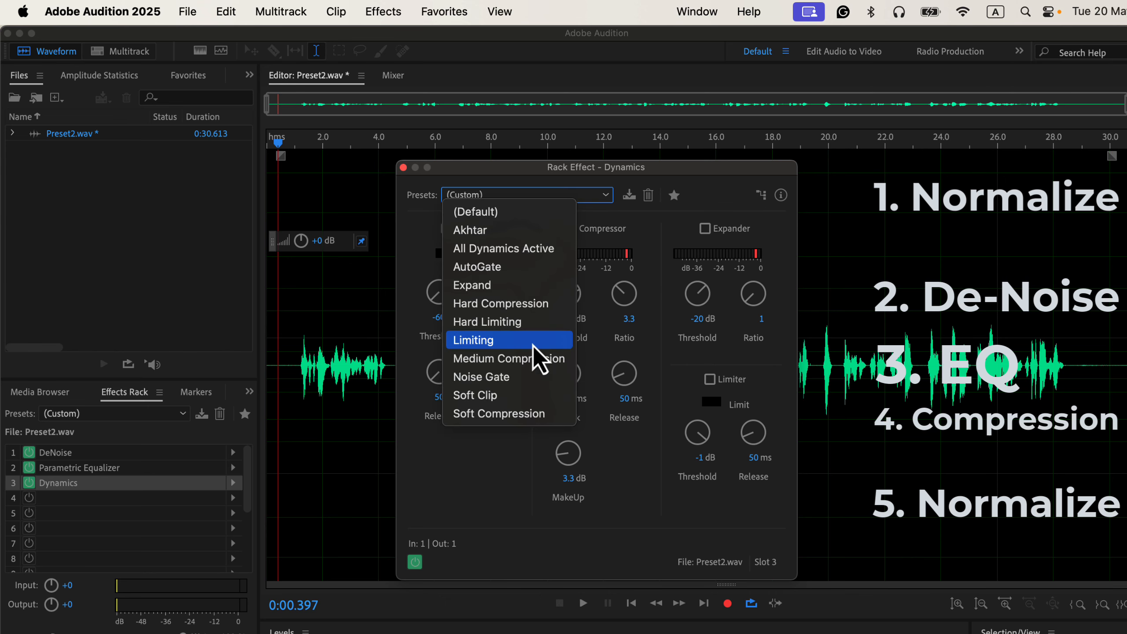
pyautogui.click(535, 414)
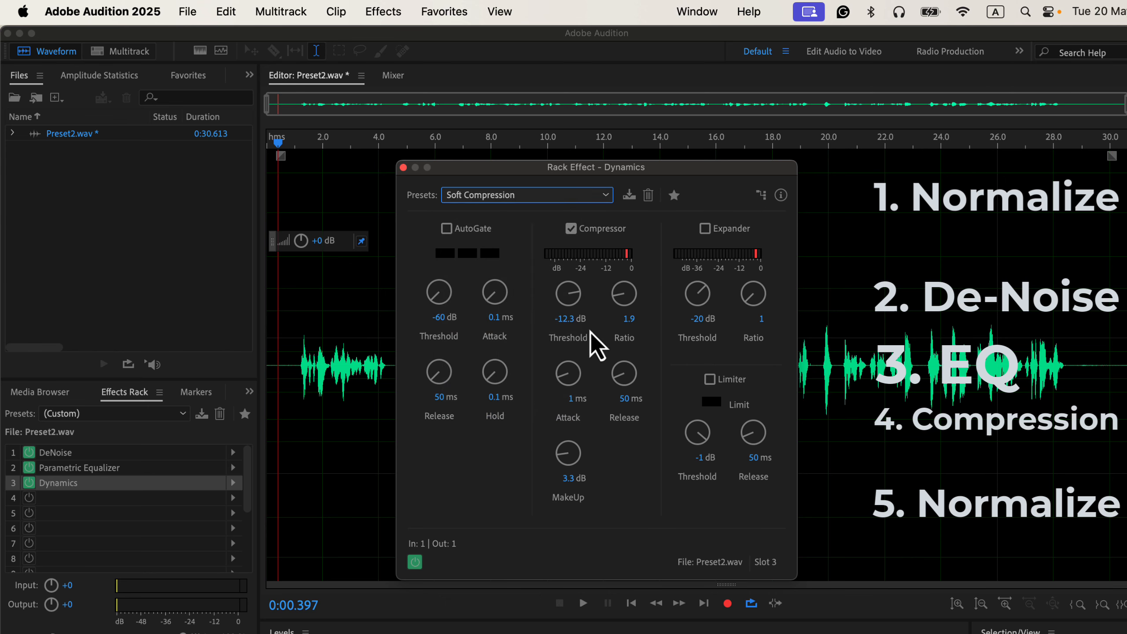
# - Set the Dynamics compressor's ratio to 2.7 and its threshold to -13.6 dB, and close the effect's settings
pyautogui.click(630, 320)
pyautogui.moveTo(632, 324); pyautogui.dragTo(642, 323)
pyautogui.click(564, 318)
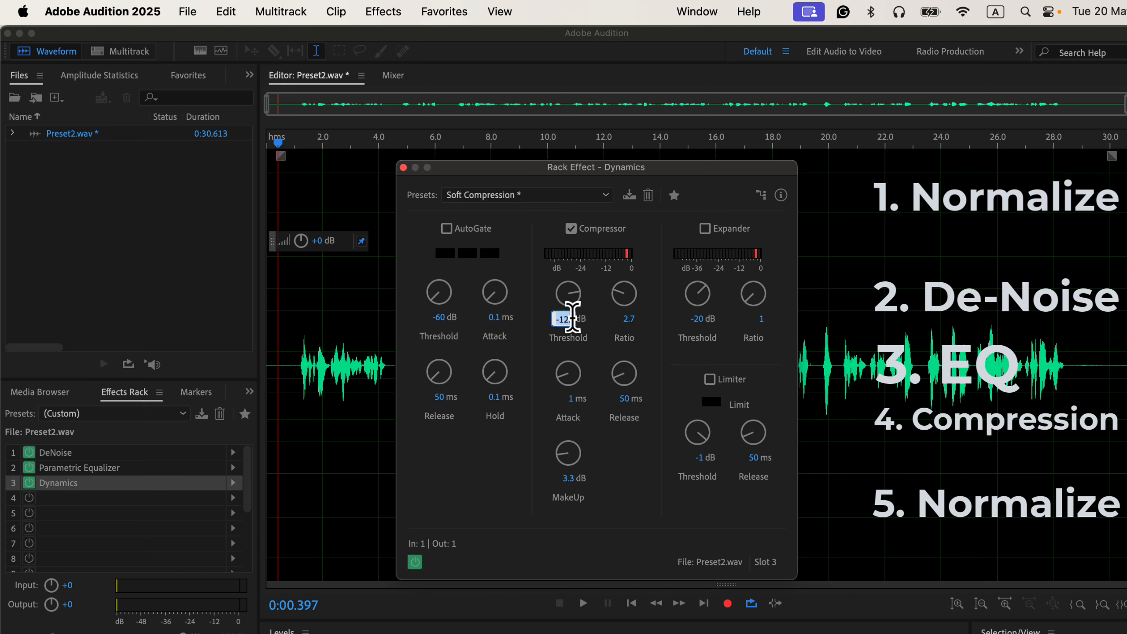
pyautogui.click(585, 335)
pyautogui.moveTo(575, 324); pyautogui.dragTo(563, 325)
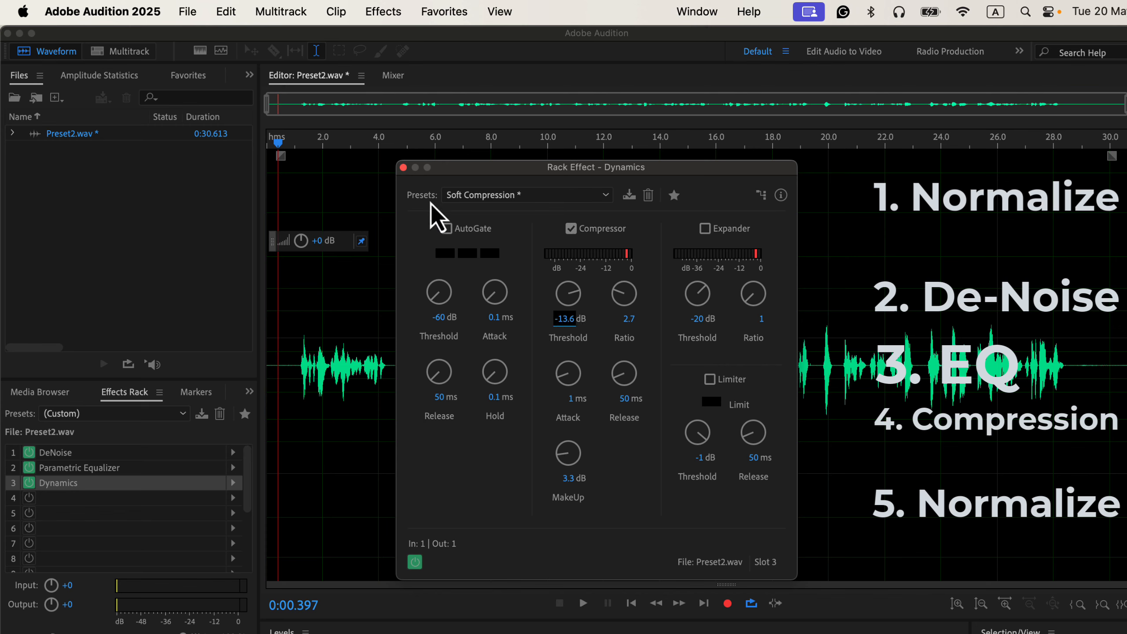
pyautogui.click(403, 167)
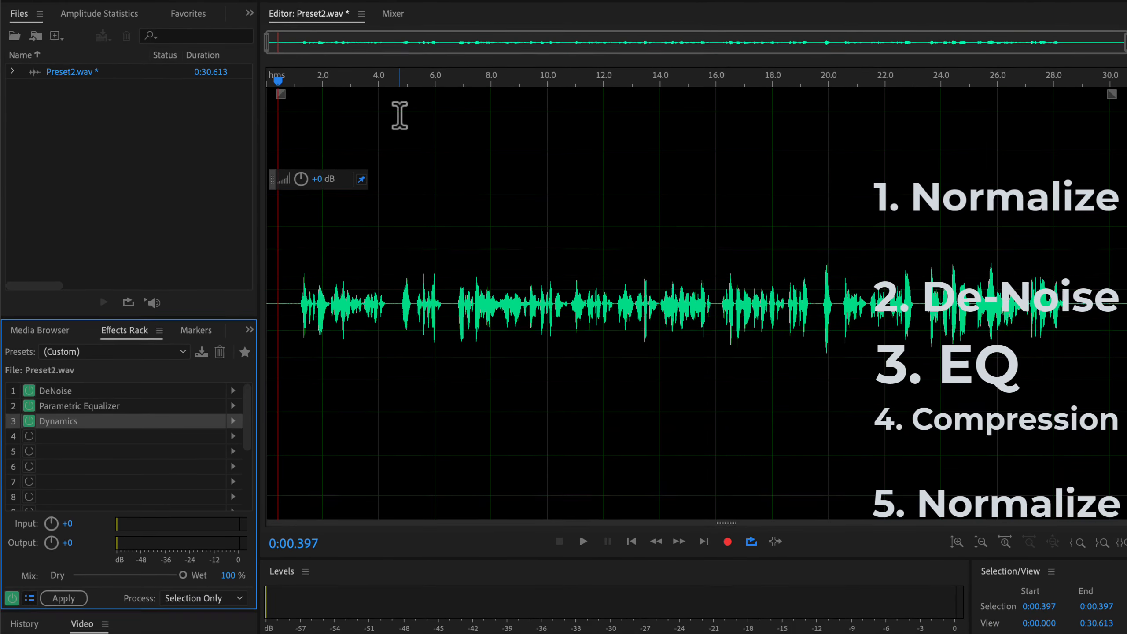
# - Play the recording with the effects rack bypassed and enabled to compare the sound, replaying it from near the start
pyautogui.click(12, 596)
pyautogui.press('space')
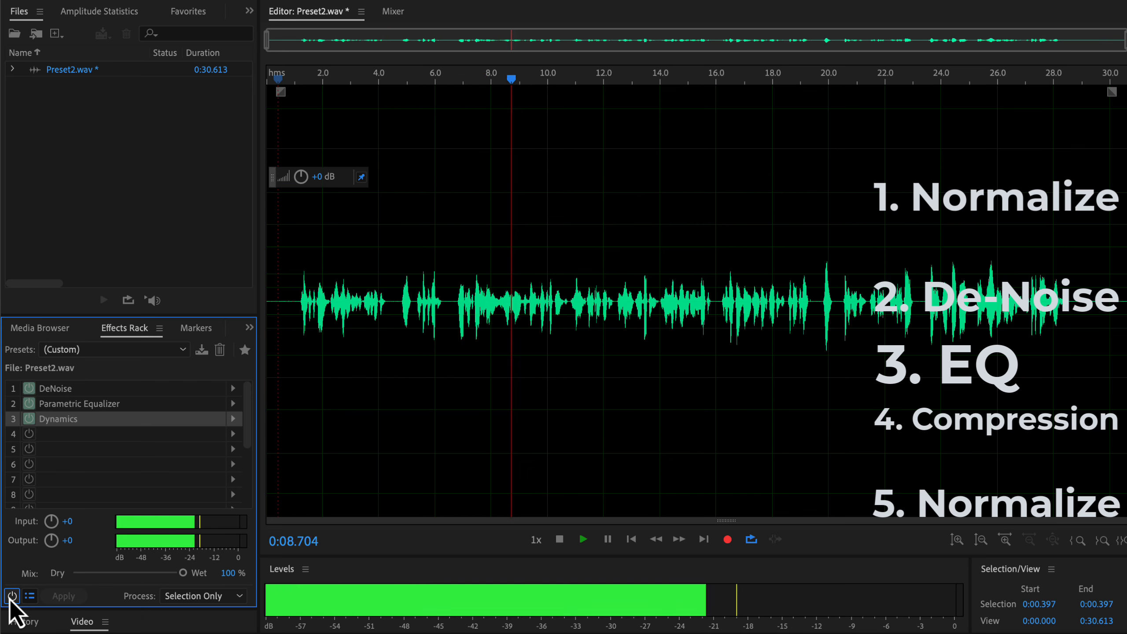
pyautogui.click(12, 596)
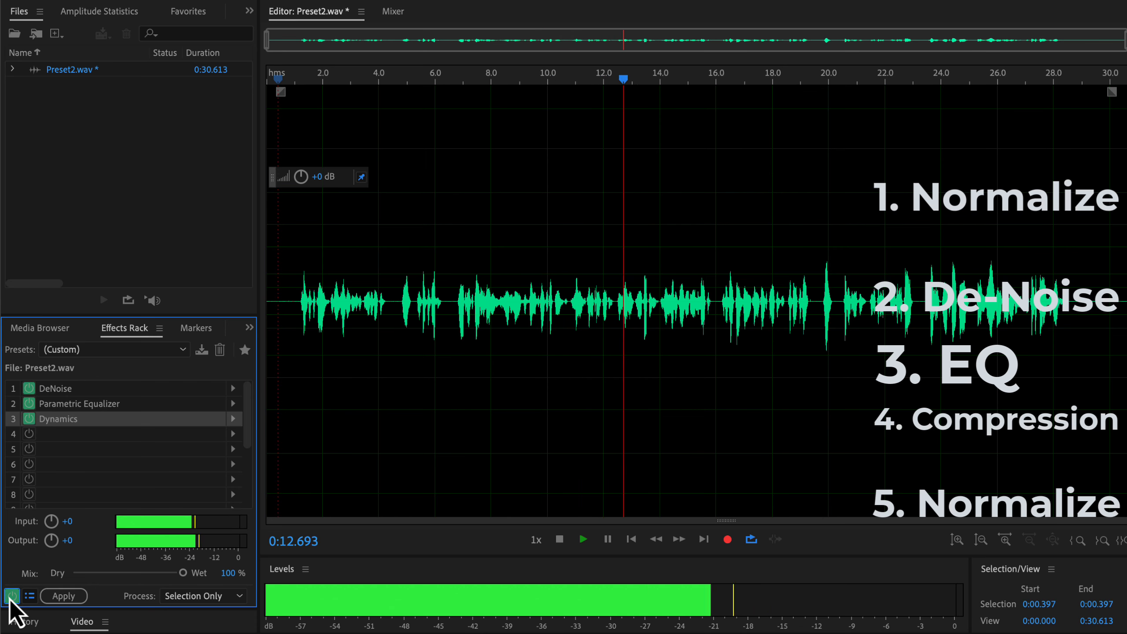
pyautogui.press('space')
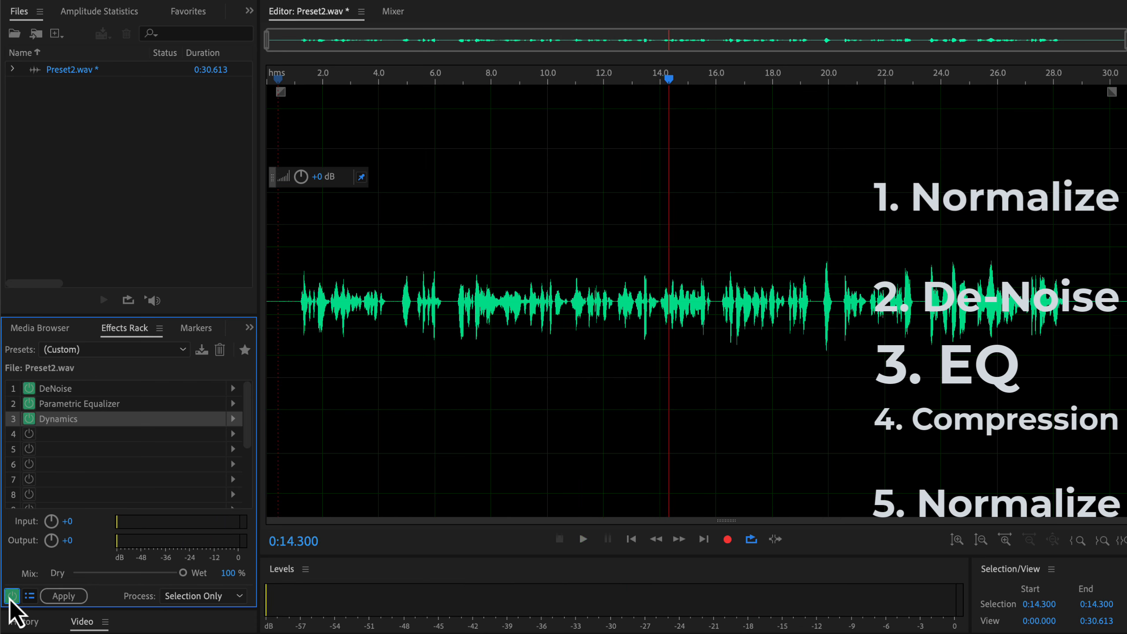
pyautogui.click(288, 296)
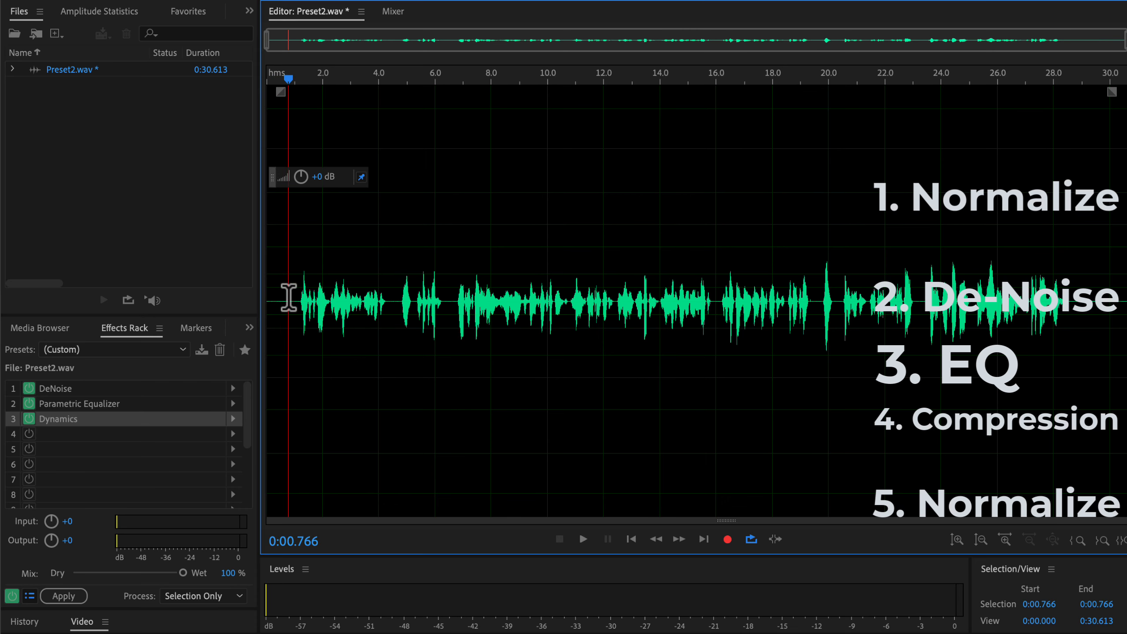
pyautogui.press('space')
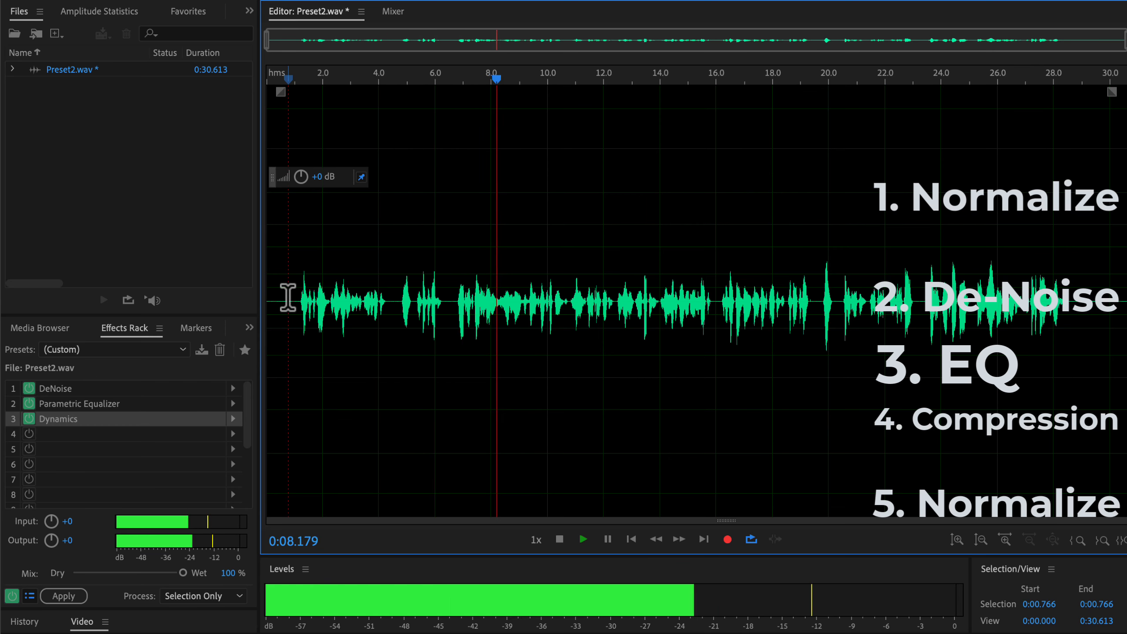
pyautogui.press('space')
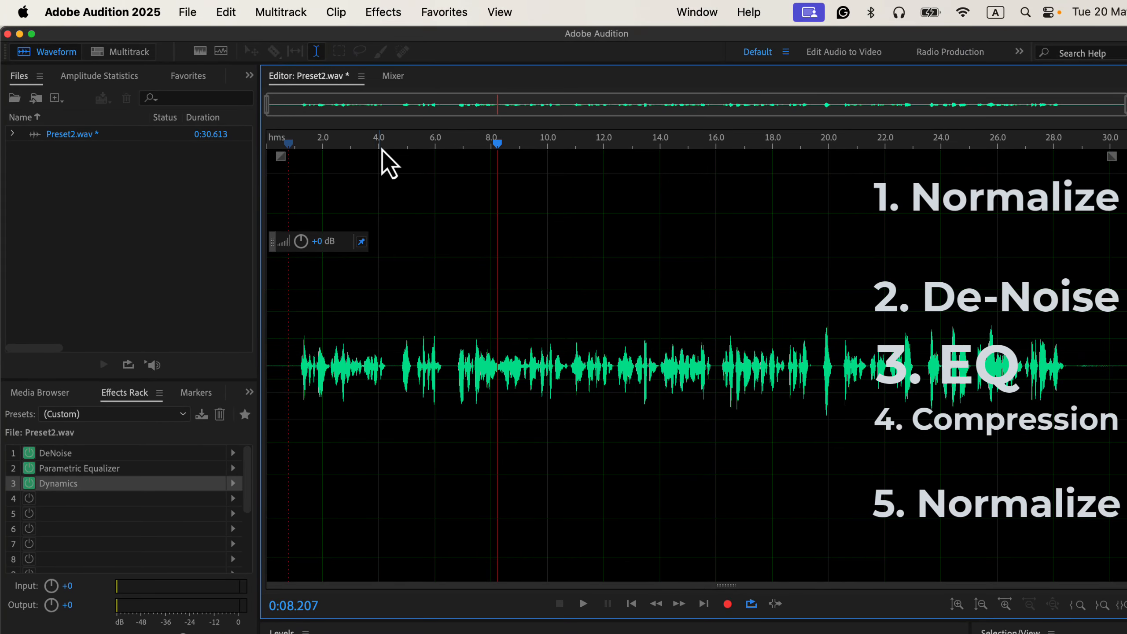
# - Normalize the recording to -3 dB both before and after applying the effects rack to it
pyautogui.click(449, 14)
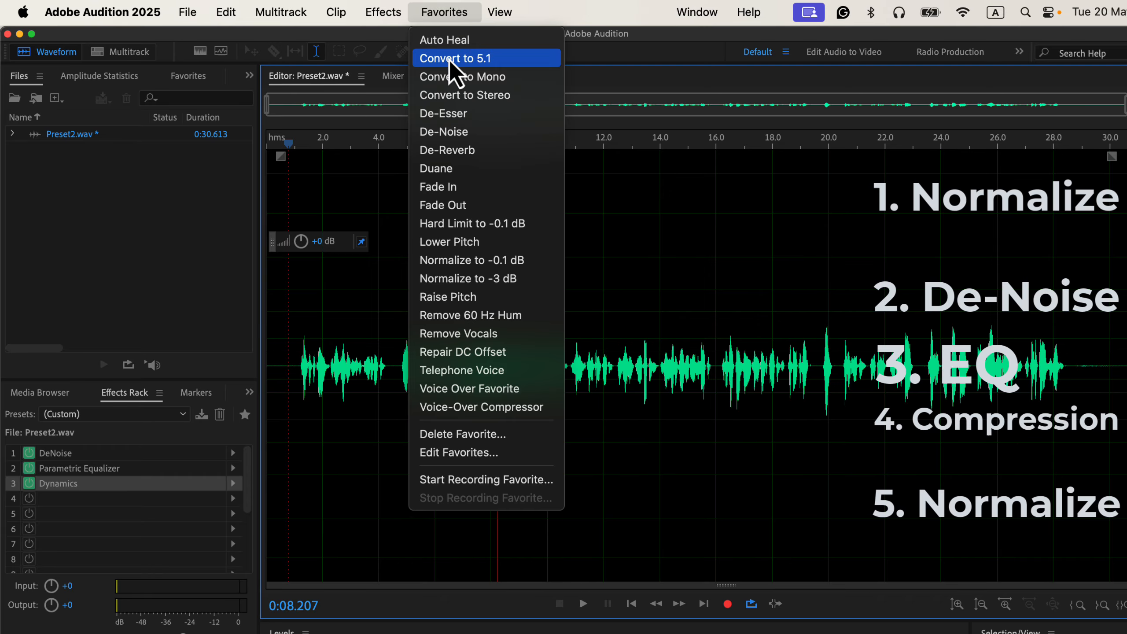
pyautogui.click(497, 278)
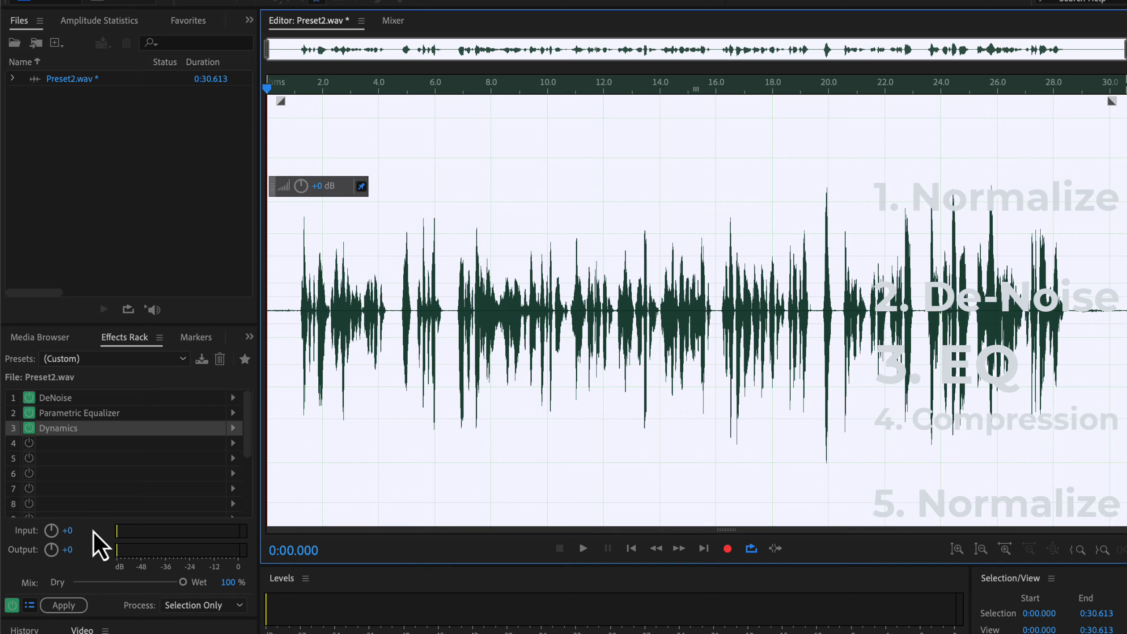
pyautogui.click(63, 605)
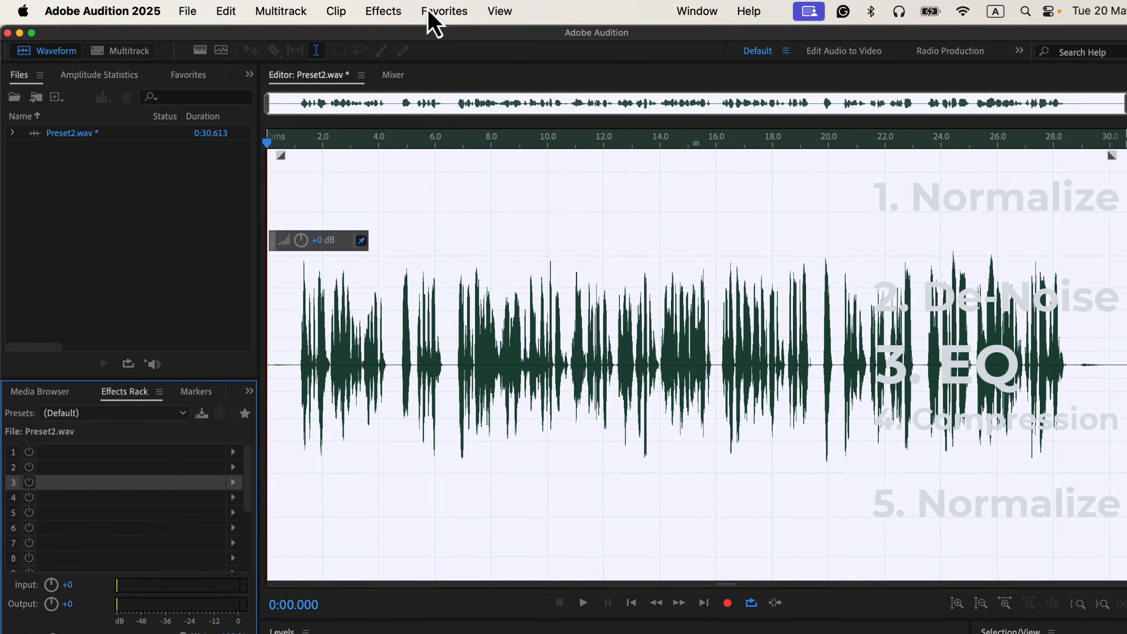
pyautogui.click(442, 12)
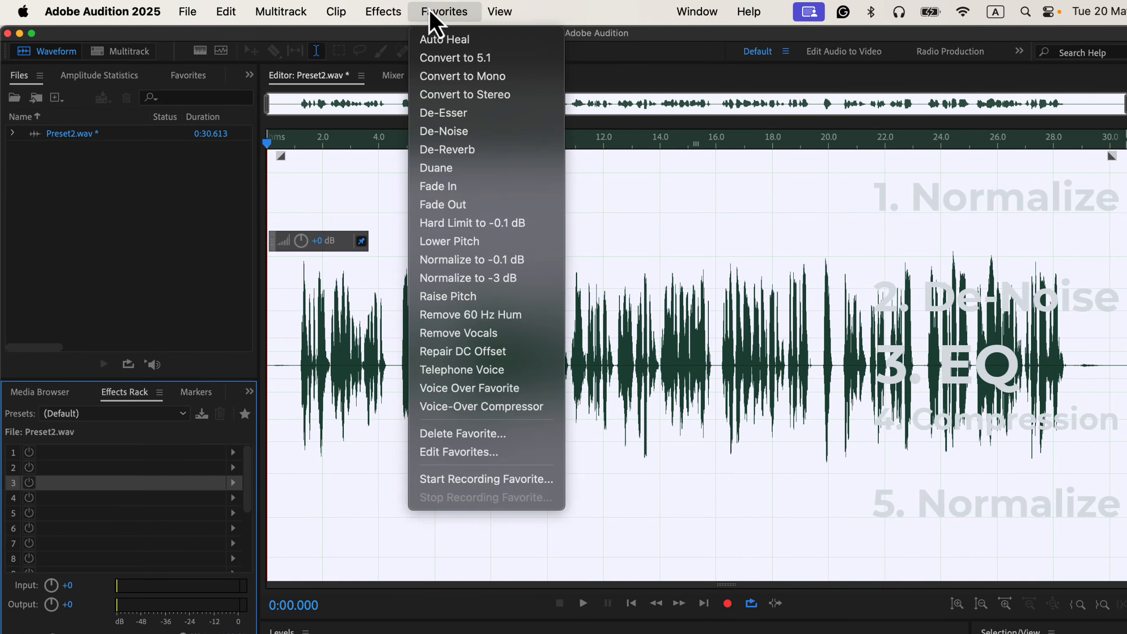
pyautogui.click(525, 277)
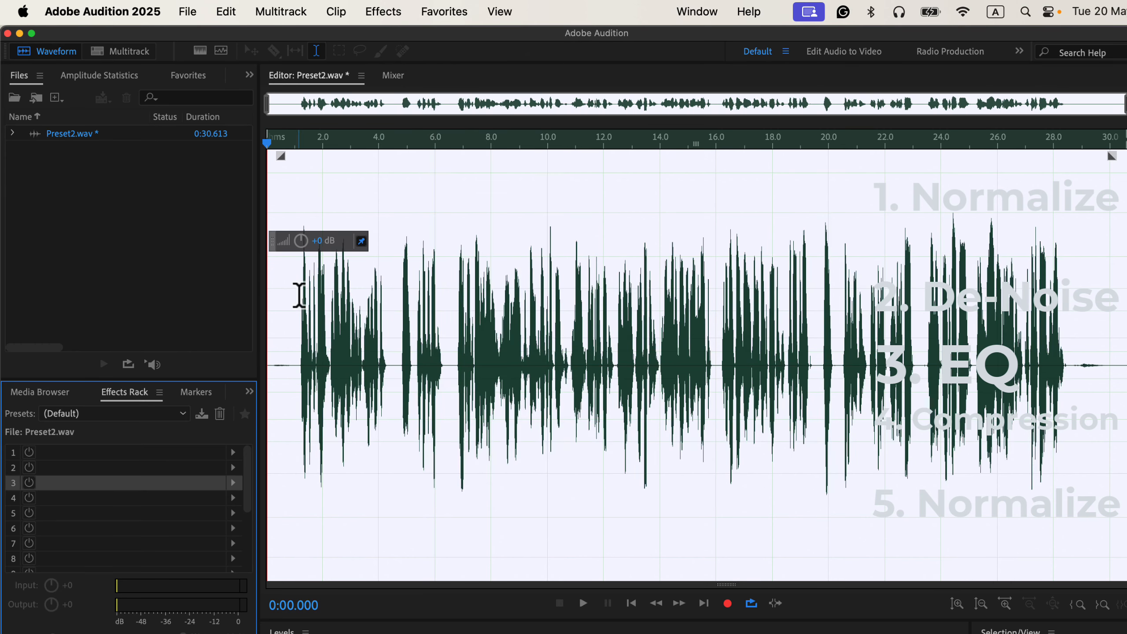
pyautogui.click(289, 293)
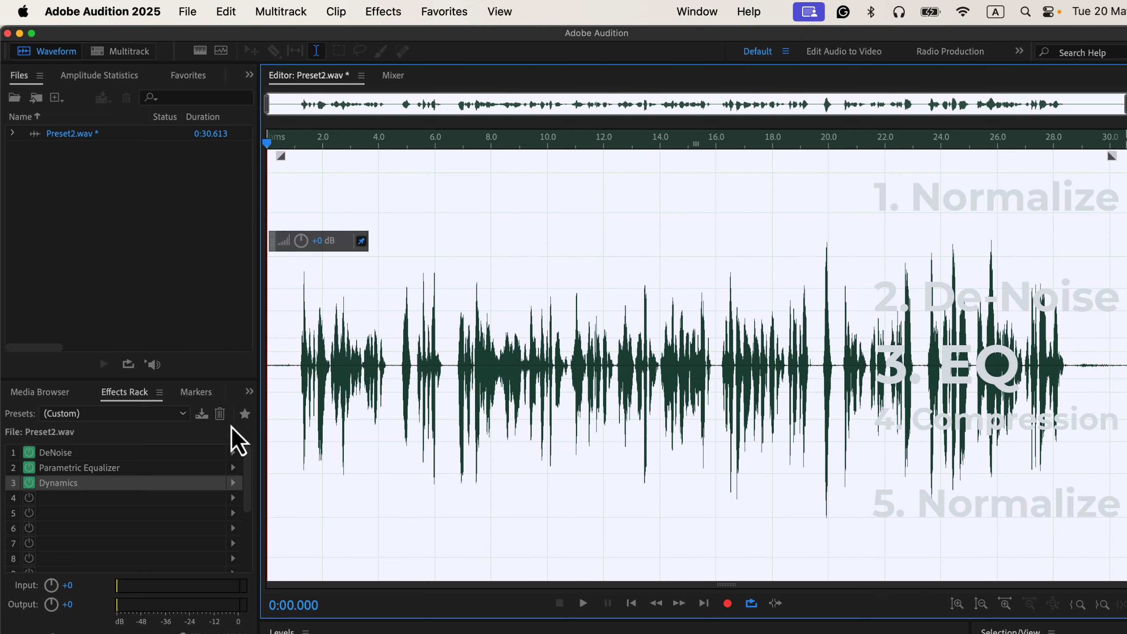
# - Save the current three-effect rack as a preset named "1 Test"
pyautogui.click(202, 415)
pyautogui.press('BackSpace')
pyautogui.write('1')
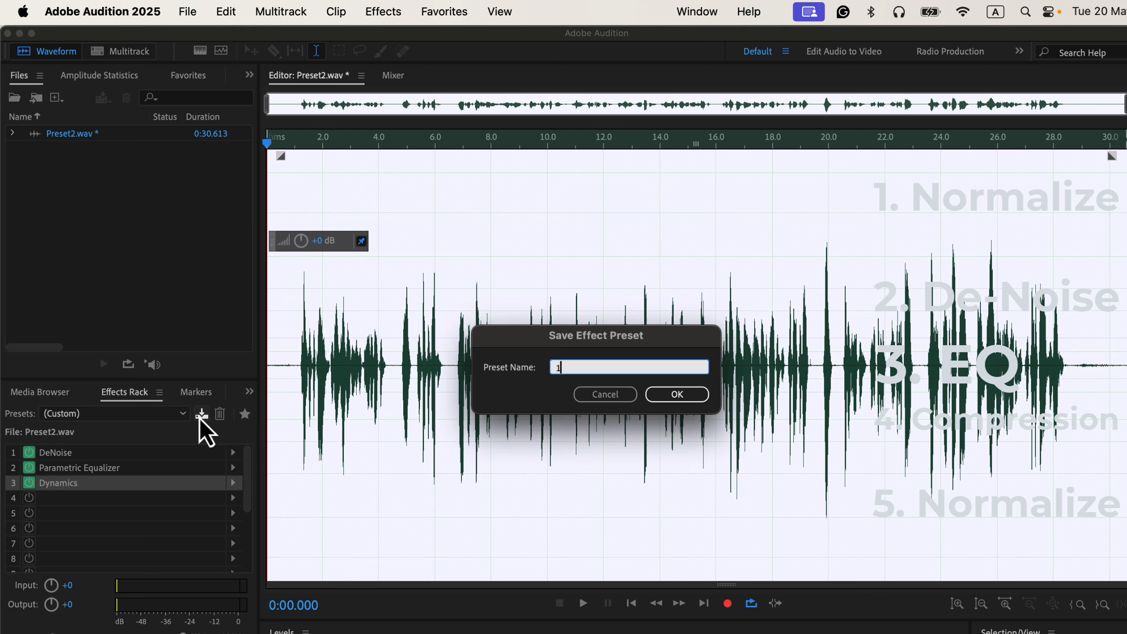
pyautogui.write(' Test')
pyautogui.click(701, 395)
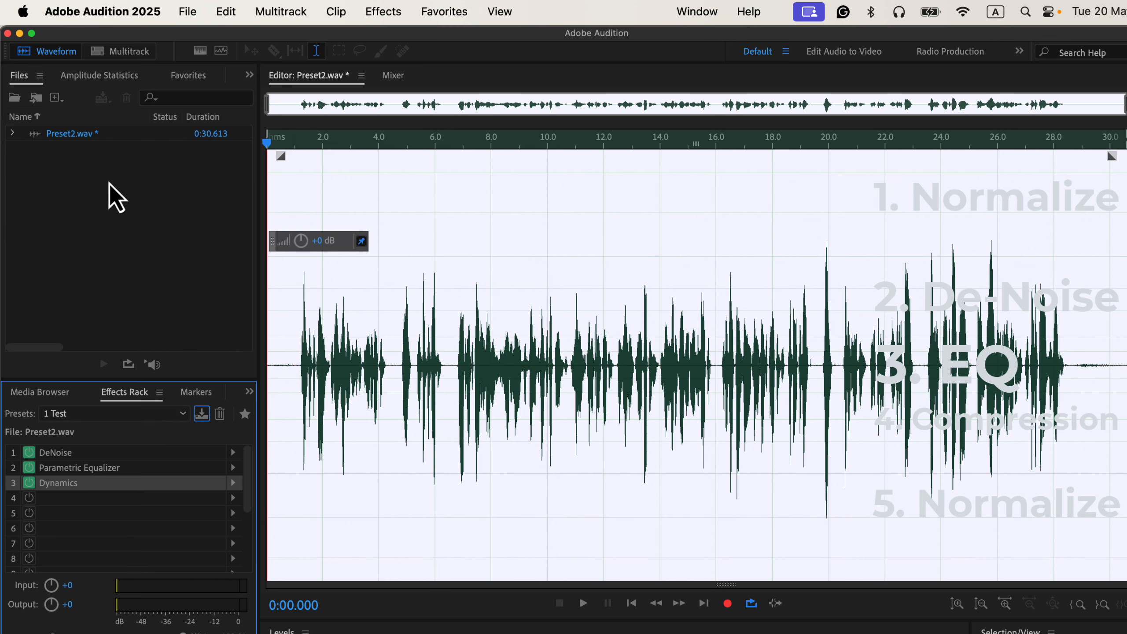
# - Close Preset2.wav without saving its changes and reopen the file from the recent files
pyautogui.click(7, 33)
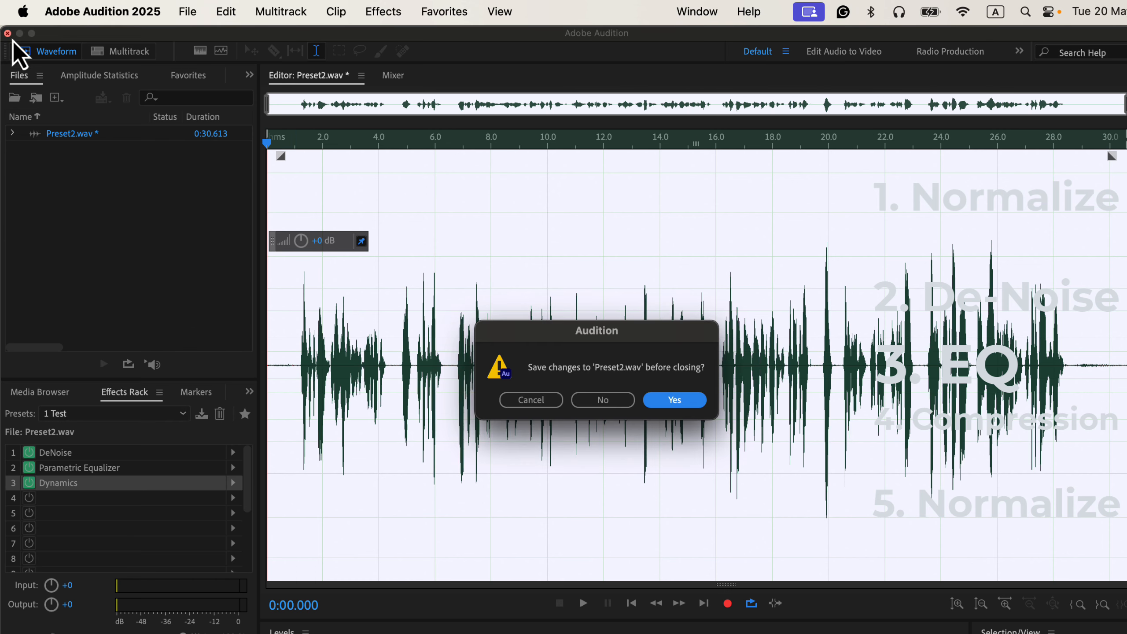
pyautogui.click(606, 404)
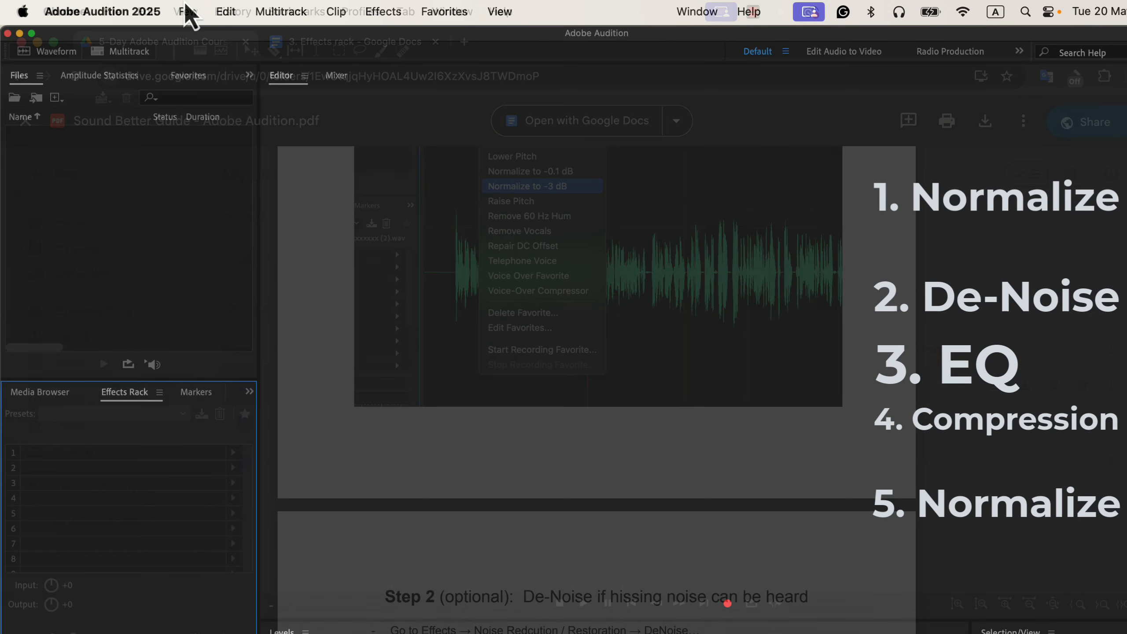
pyautogui.click(182, 10)
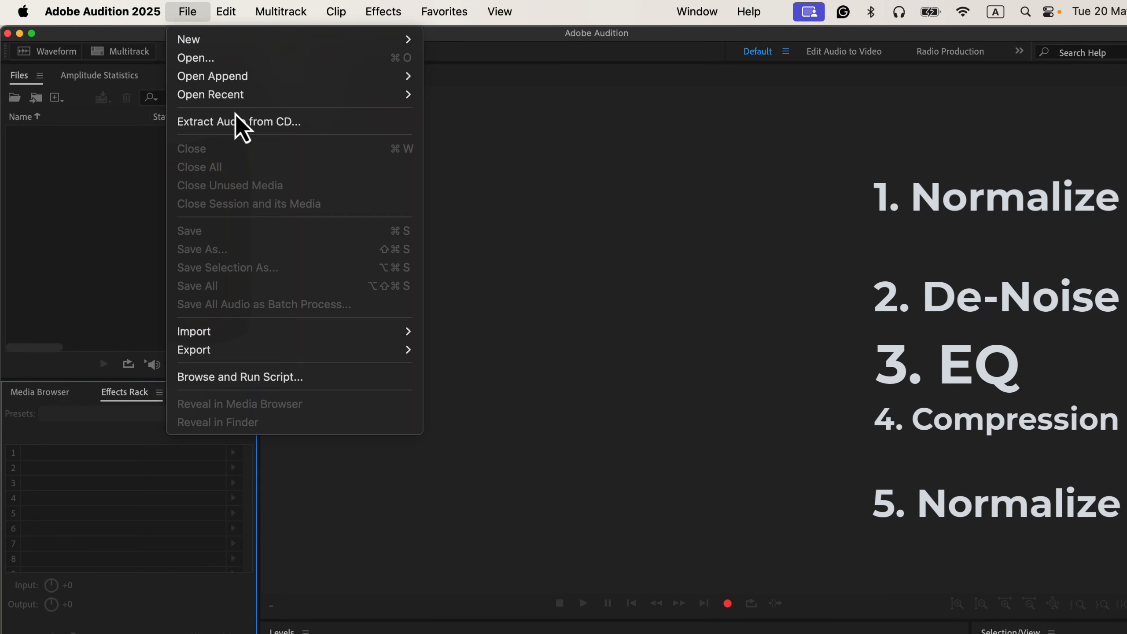
pyautogui.moveTo(239, 102)
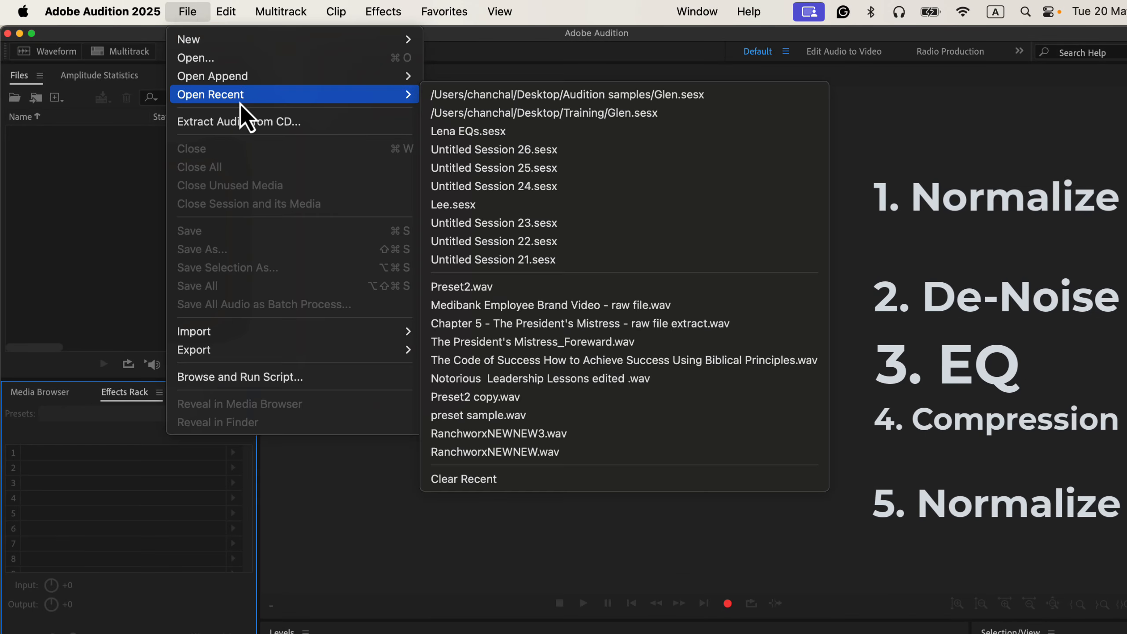
pyautogui.click(486, 287)
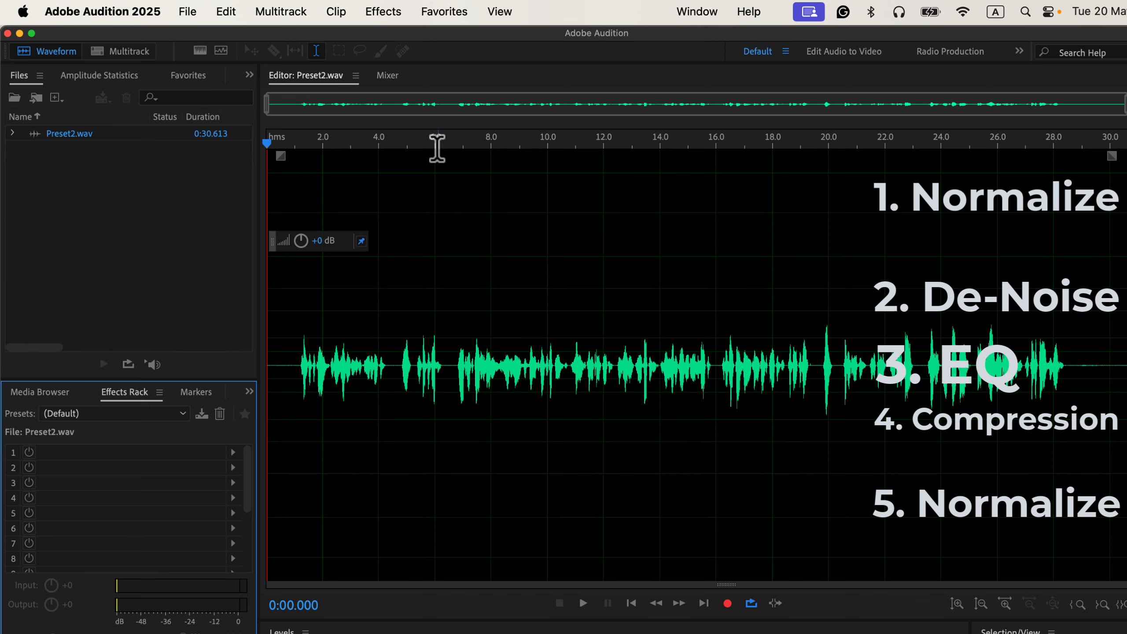
# - Normalize the reopened recording to -3 dB and apply the "1 Test" rack preset to it
pyautogui.click(444, 12)
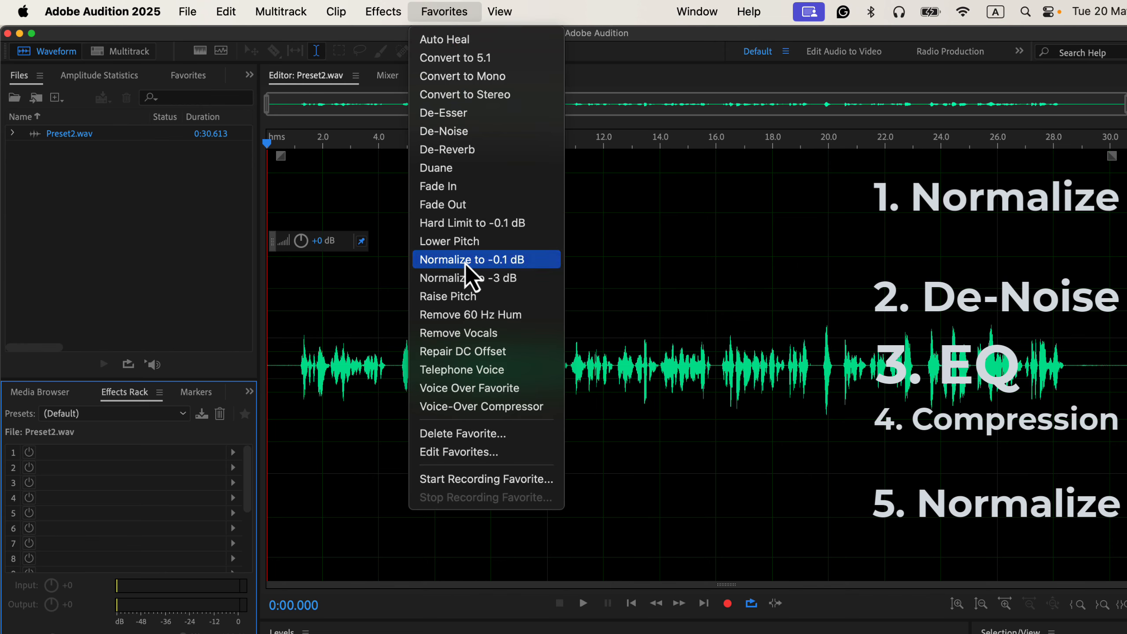
pyautogui.click(468, 275)
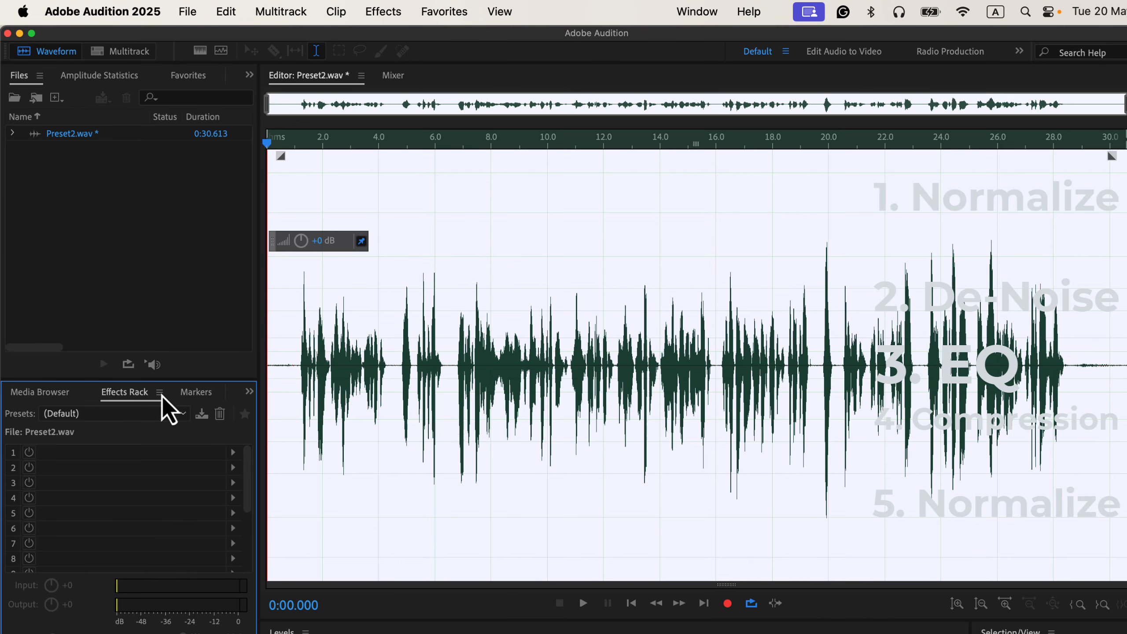
pyautogui.click(141, 411)
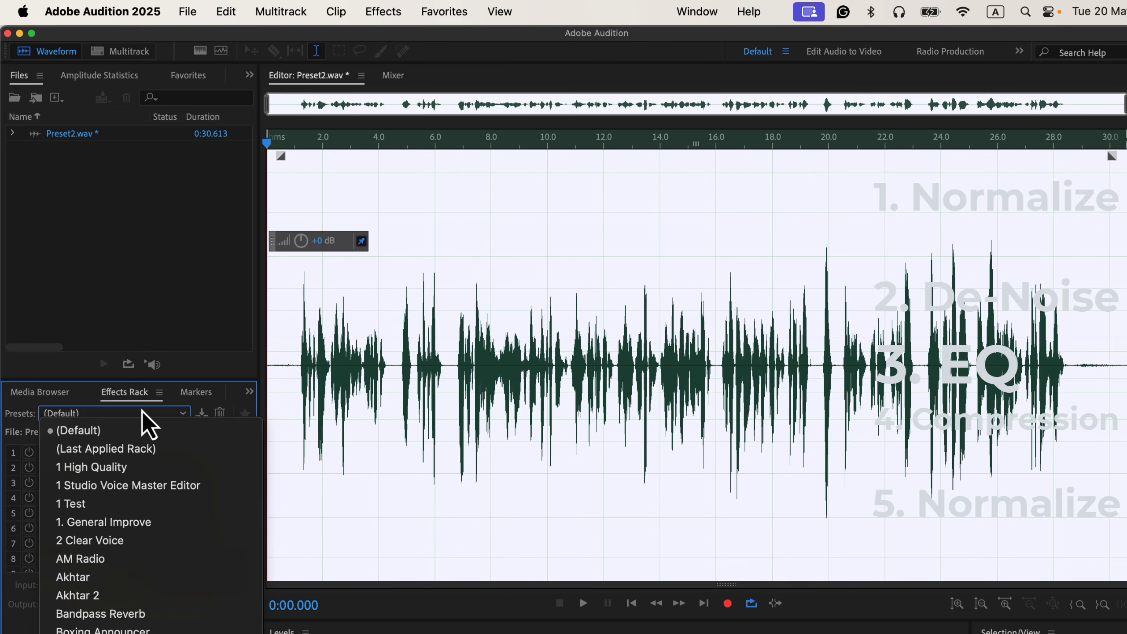
pyautogui.click(110, 505)
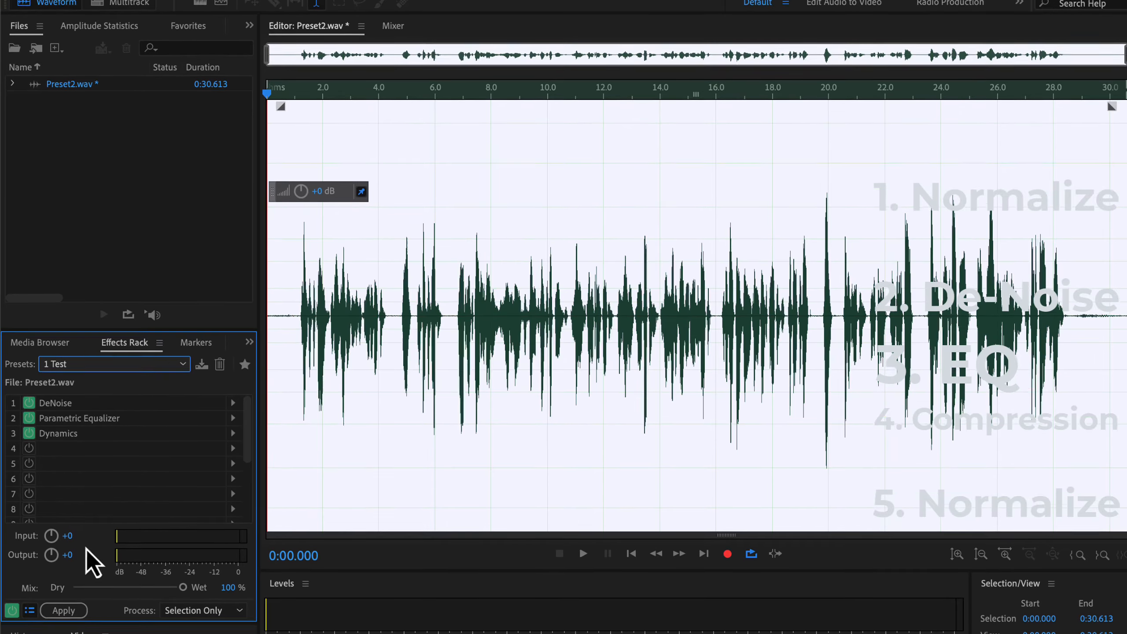
pyautogui.click(63, 605)
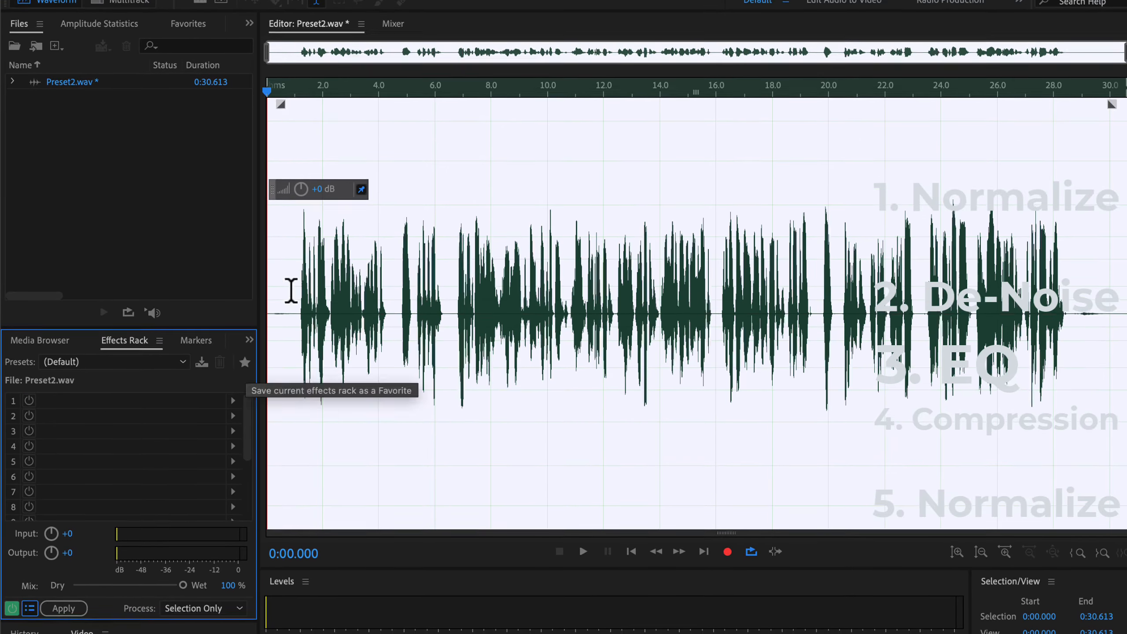
# - Normalize the processed recording to -3 dB once more and place the playhead near its start
pyautogui.click(435, 8)
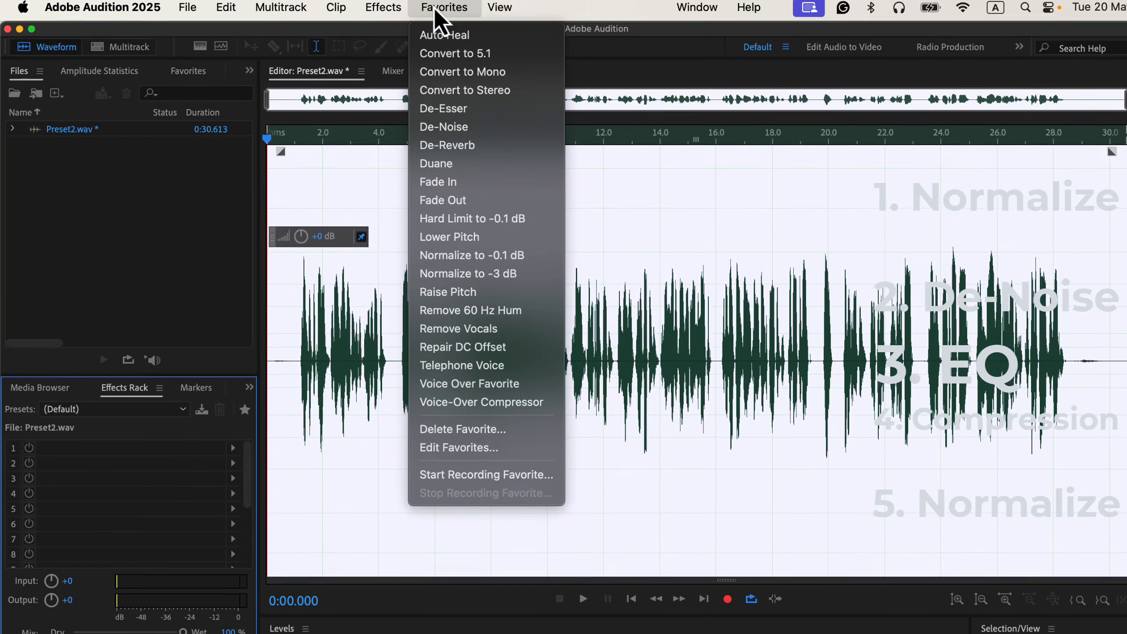
pyautogui.click(481, 281)
pyautogui.click(292, 281)
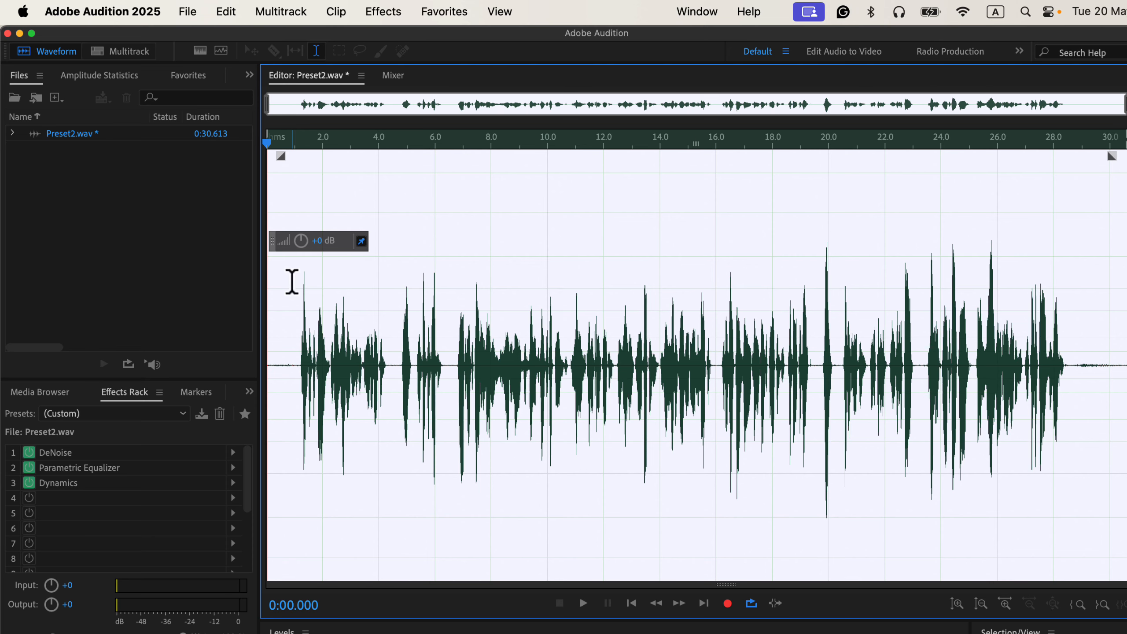
# - Discard the changes to Preset2.wav by closing it unsaved, and open the original recording again
pyautogui.click(7, 33)
pyautogui.click(602, 402)
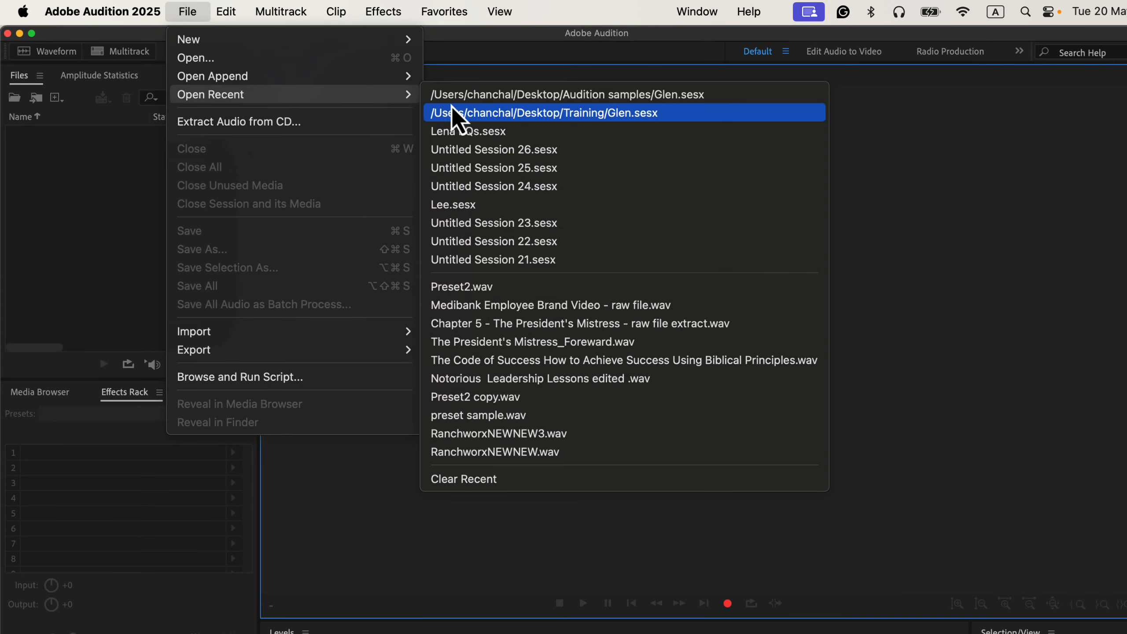
pyautogui.click(483, 286)
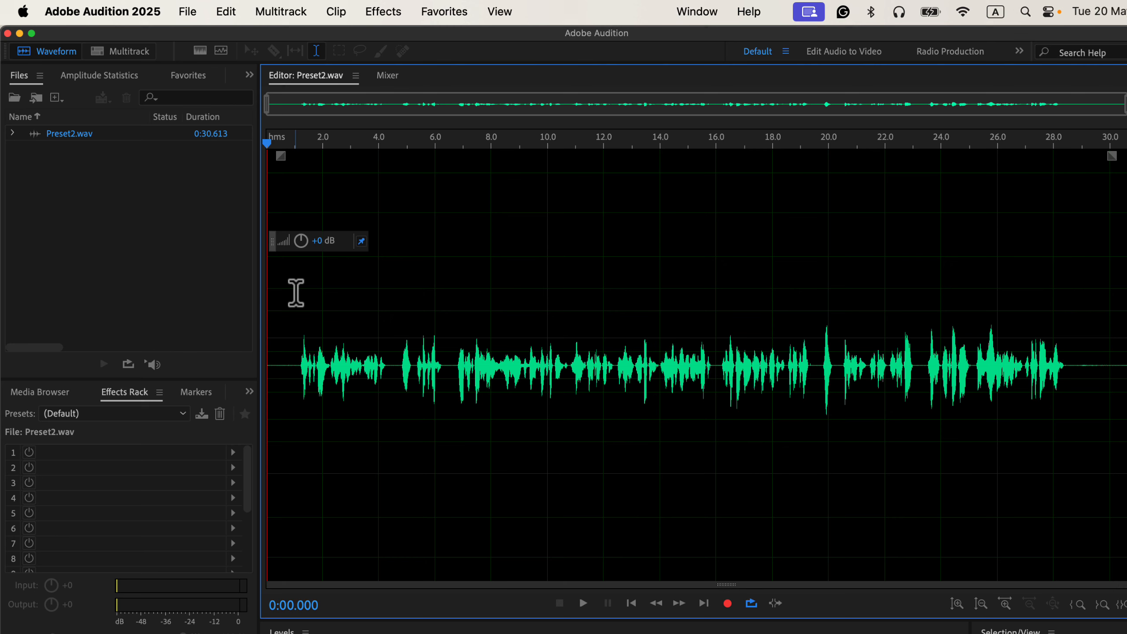
# - Start recording a new favorite and normalize Preset2.wav to -3 dB as its first operation
pyautogui.click(461, 18)
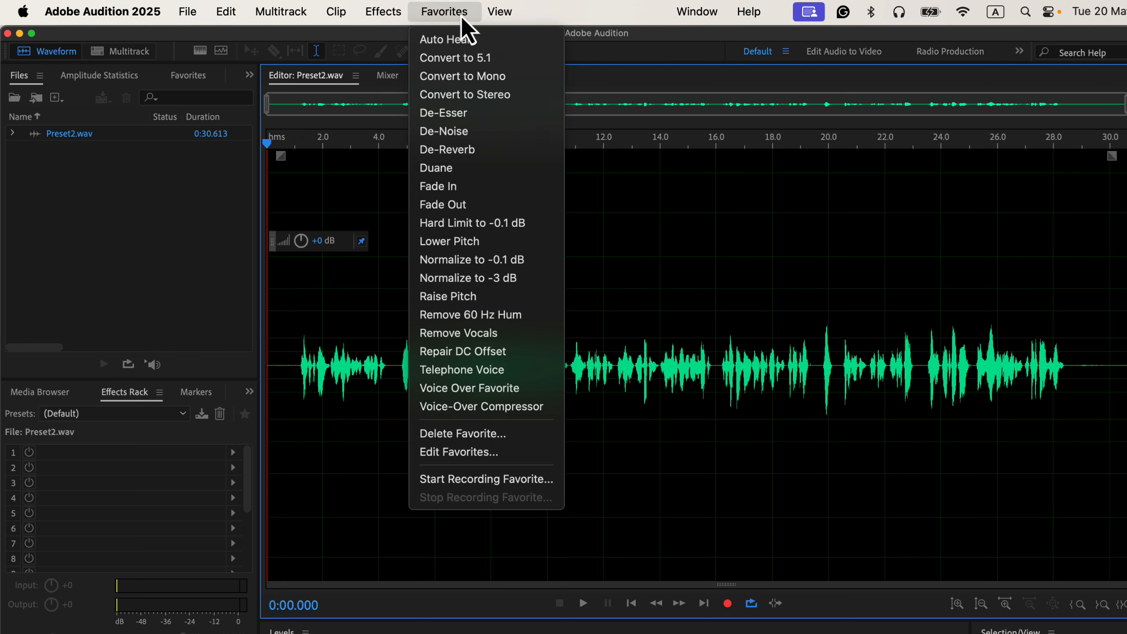
pyautogui.click(498, 486)
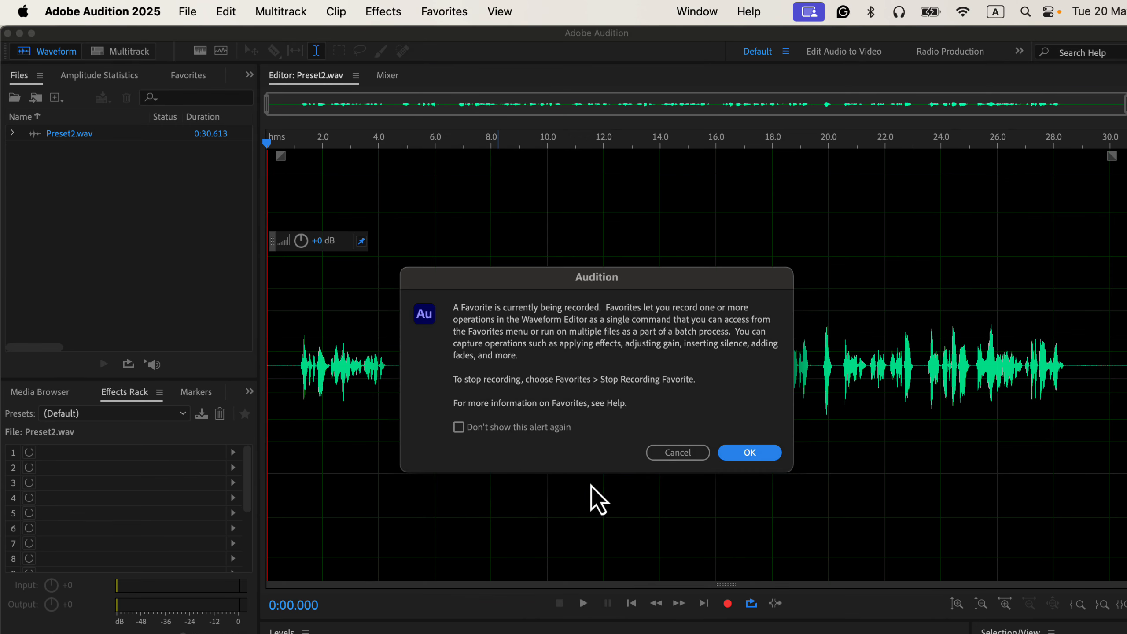
pyautogui.click(736, 448)
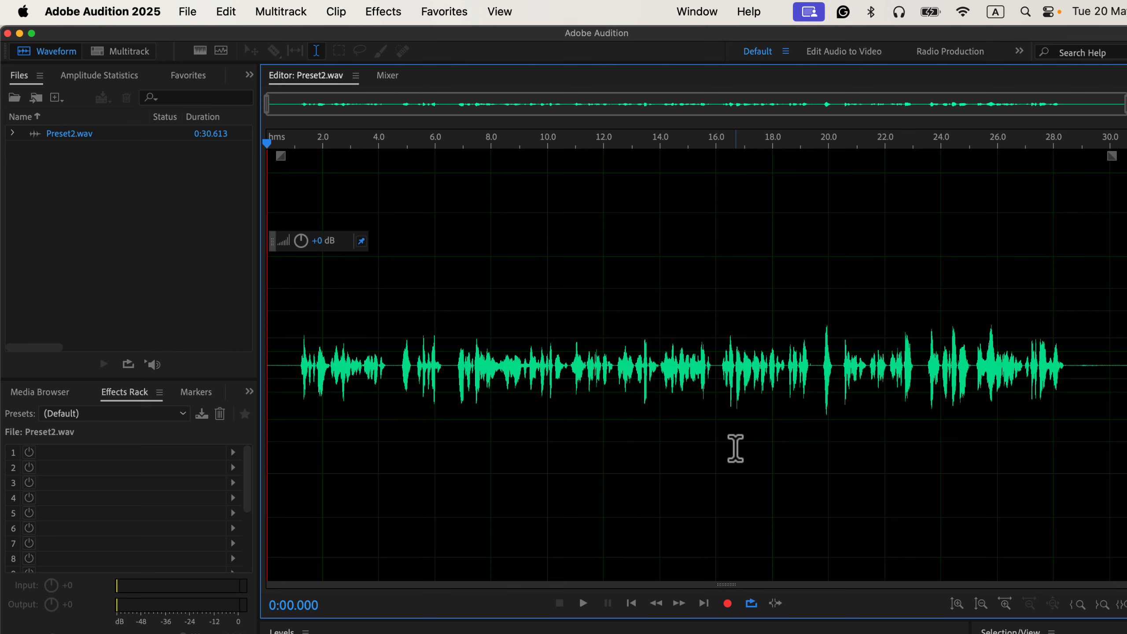
pyautogui.click(459, 18)
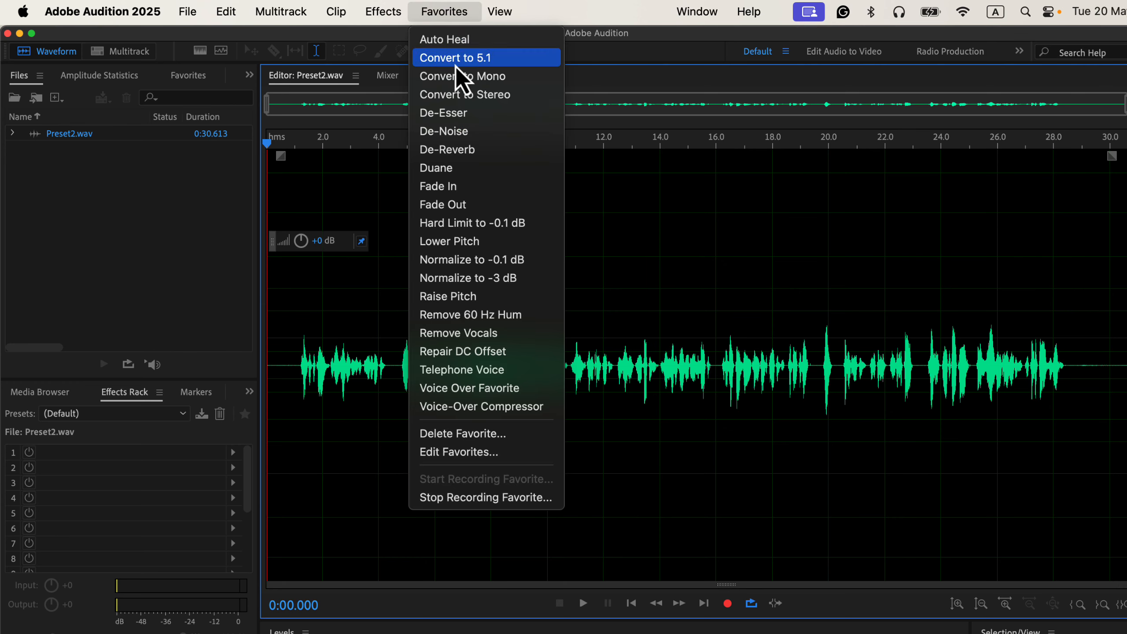
pyautogui.click(519, 279)
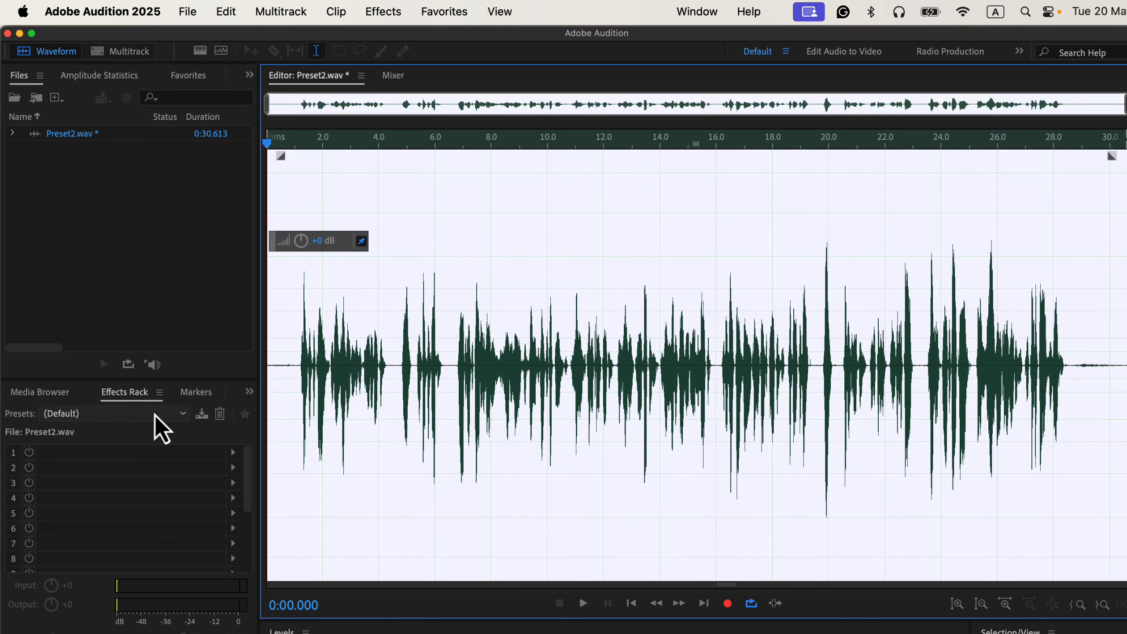
# - Apply the "1 Test" rack preset to the recording and normalize it to -3 dB again within the favorite being recorded
pyautogui.click(155, 415)
pyautogui.click(125, 505)
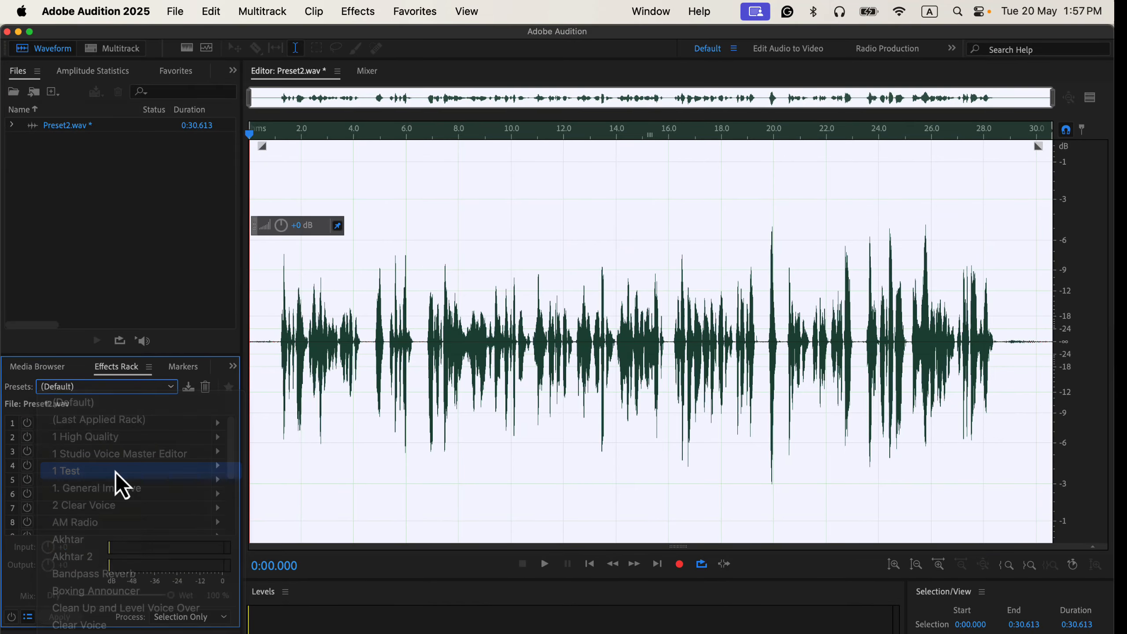
pyautogui.click(61, 618)
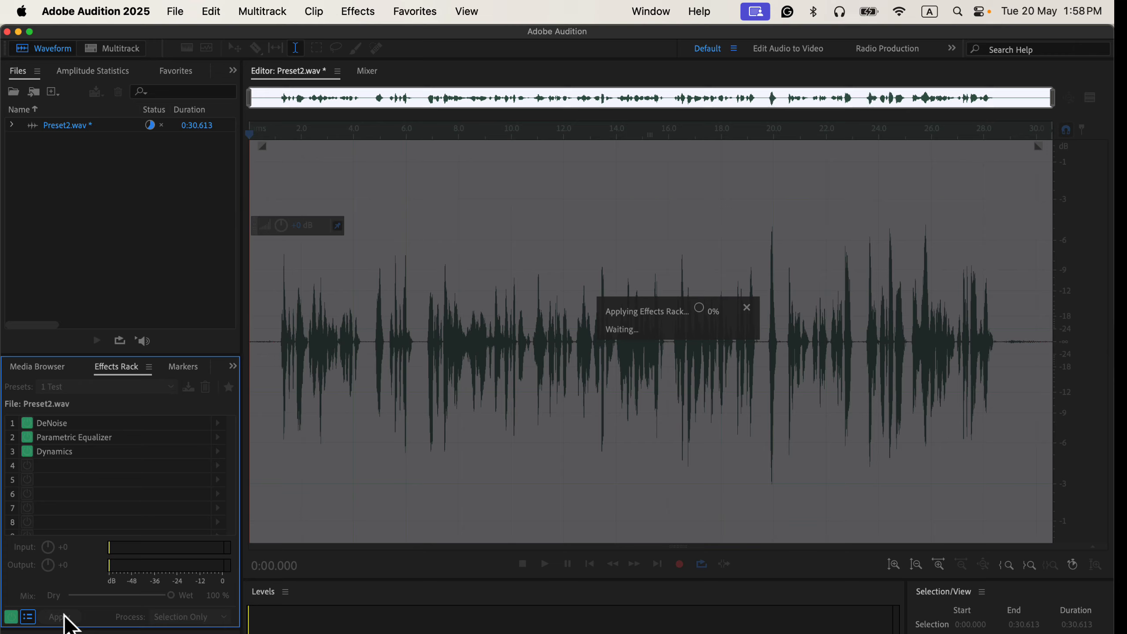
pyautogui.click(407, 12)
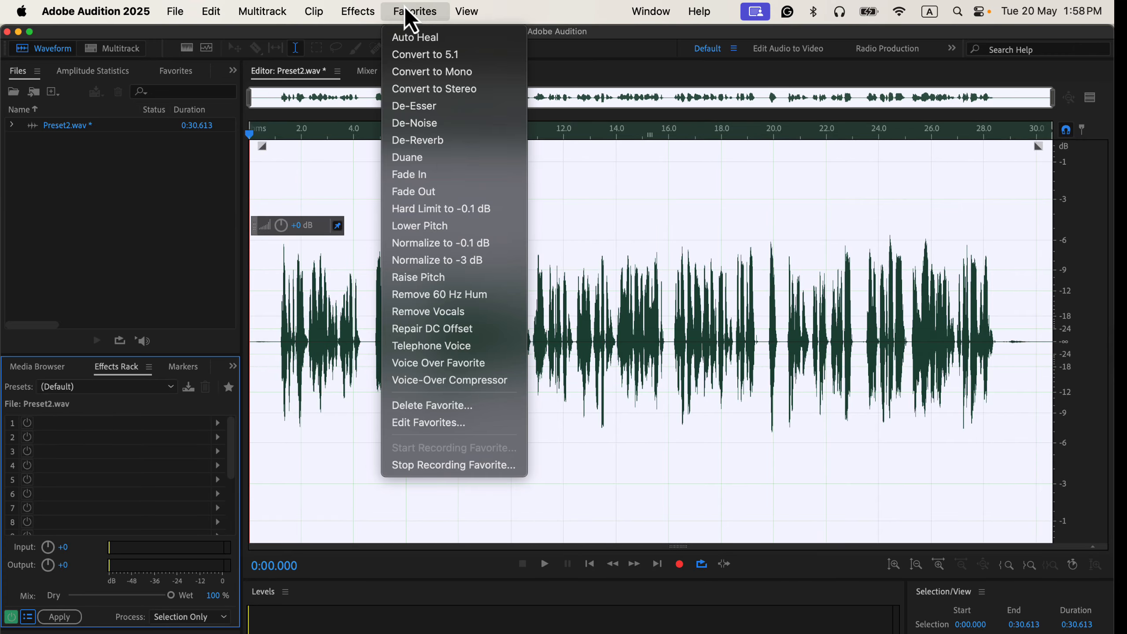
pyautogui.click(435, 267)
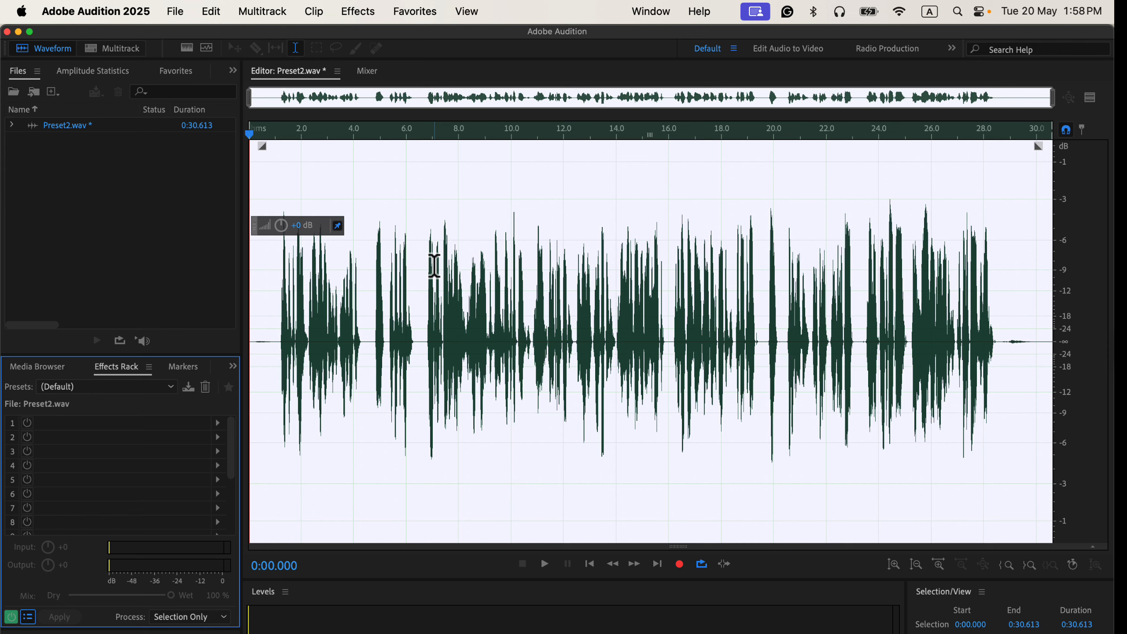
# - Stop recording the favorite, save it as "1 click processing" and check that it is listed among the favorites
pyautogui.click(420, 13)
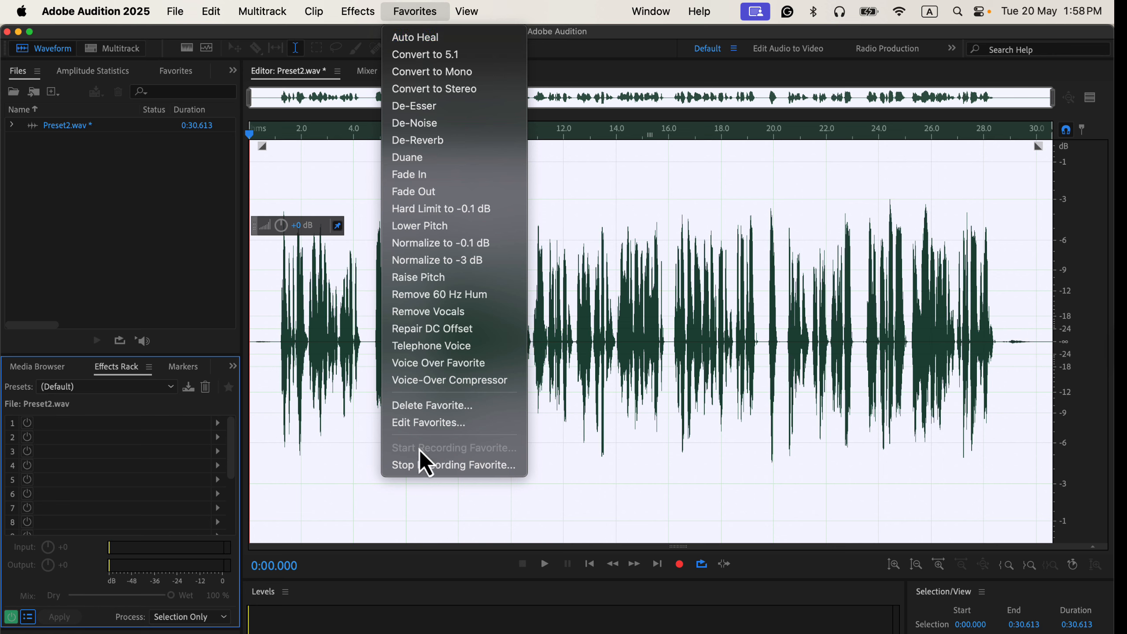
pyautogui.click(510, 466)
pyautogui.write('1 cli')
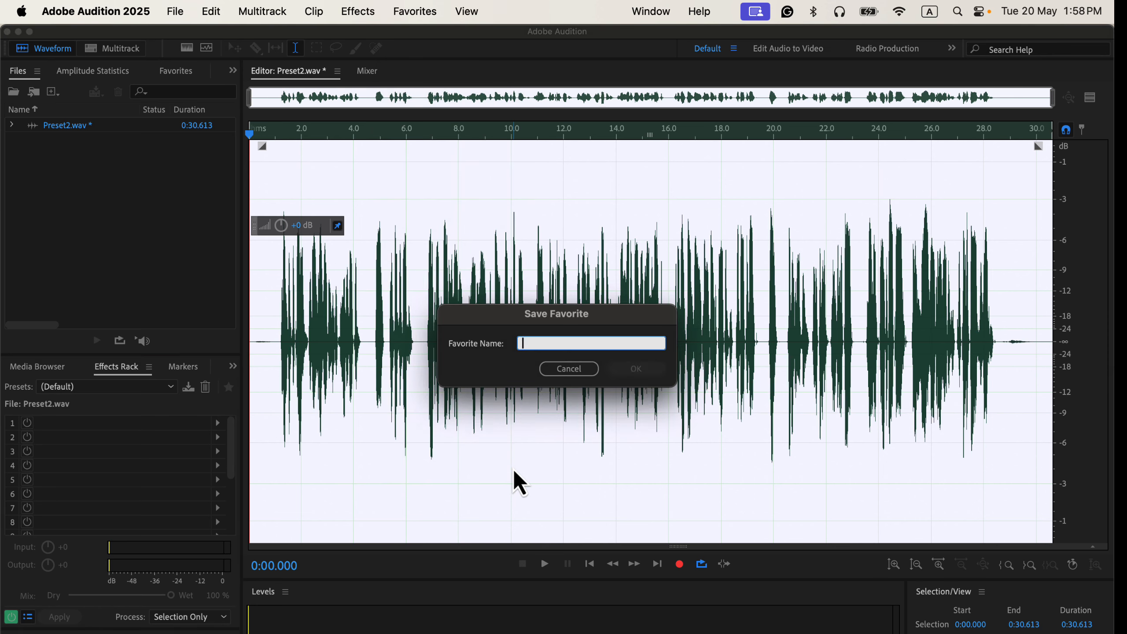
pyautogui.write('ck processing')
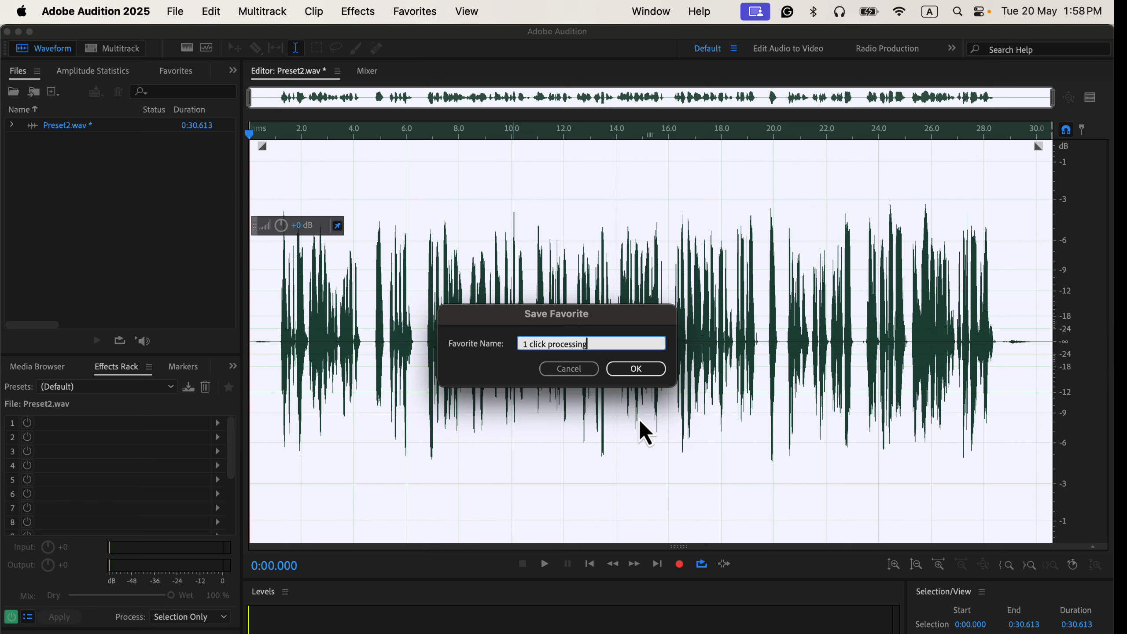
pyautogui.click(644, 372)
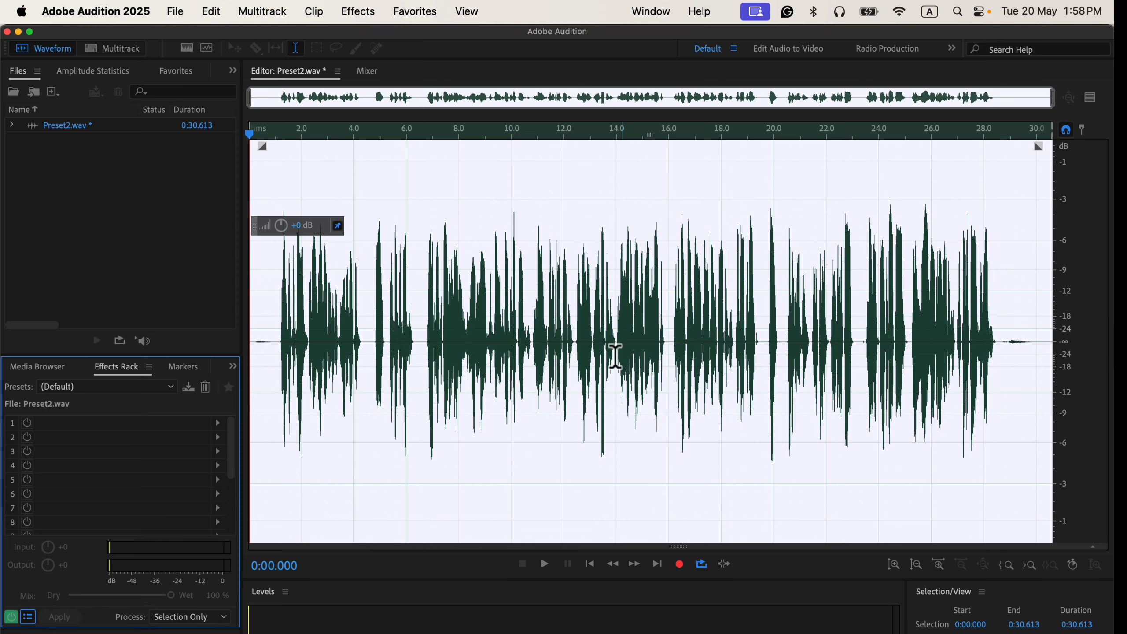
pyautogui.click(413, 12)
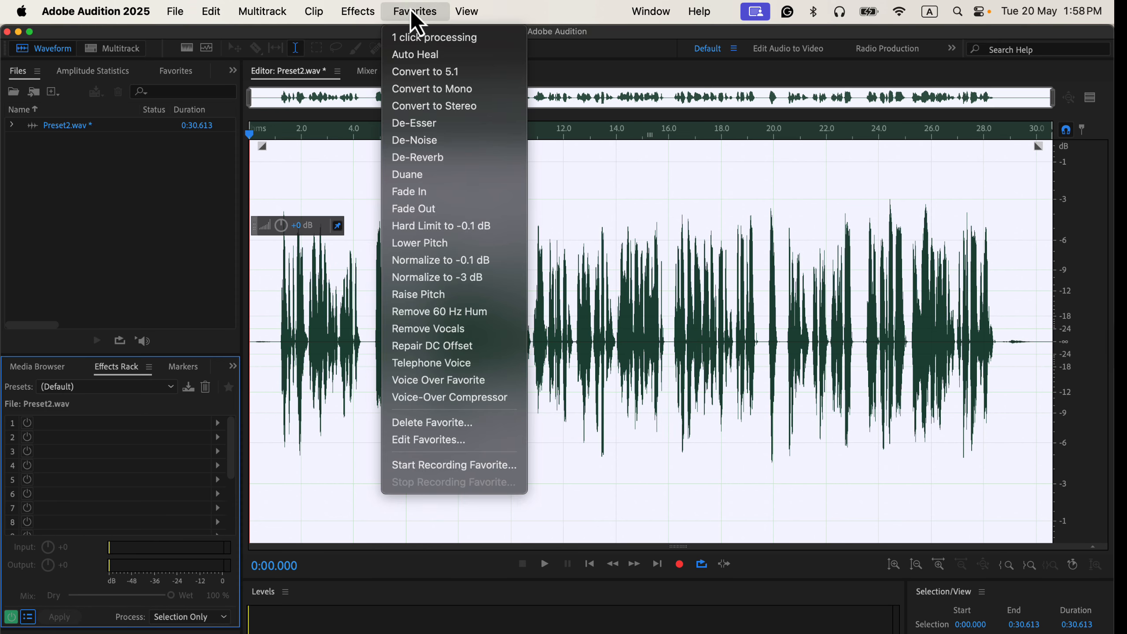
pyautogui.click(573, 177)
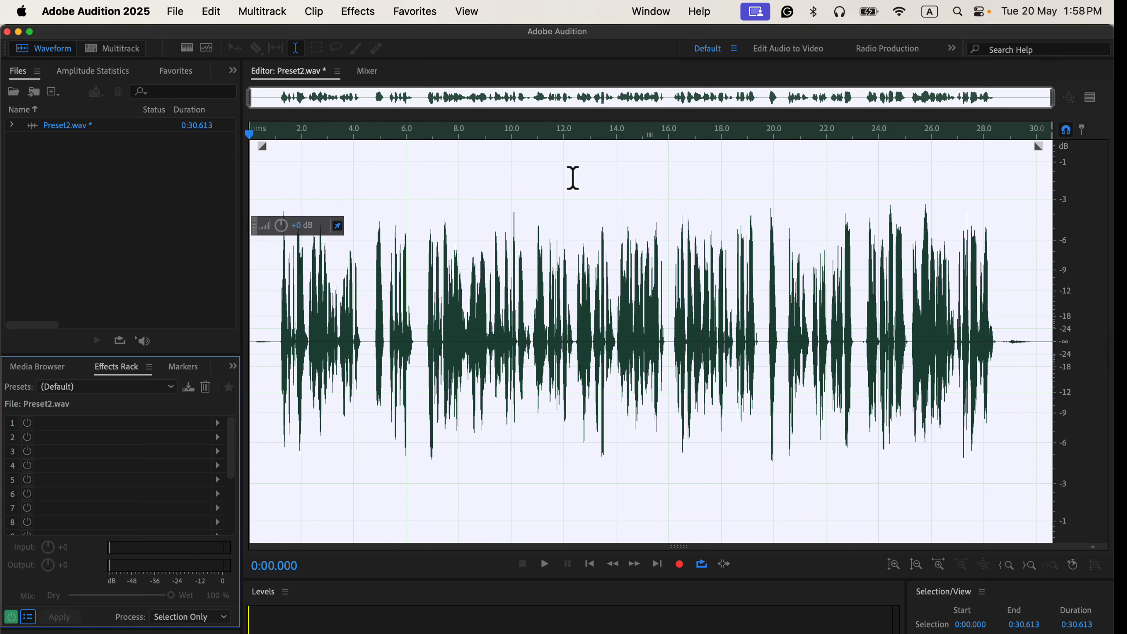
# - Close Preset2.wav and the Audition window without saving the changes, and launch Adobe Audition again
pyautogui.click(7, 32)
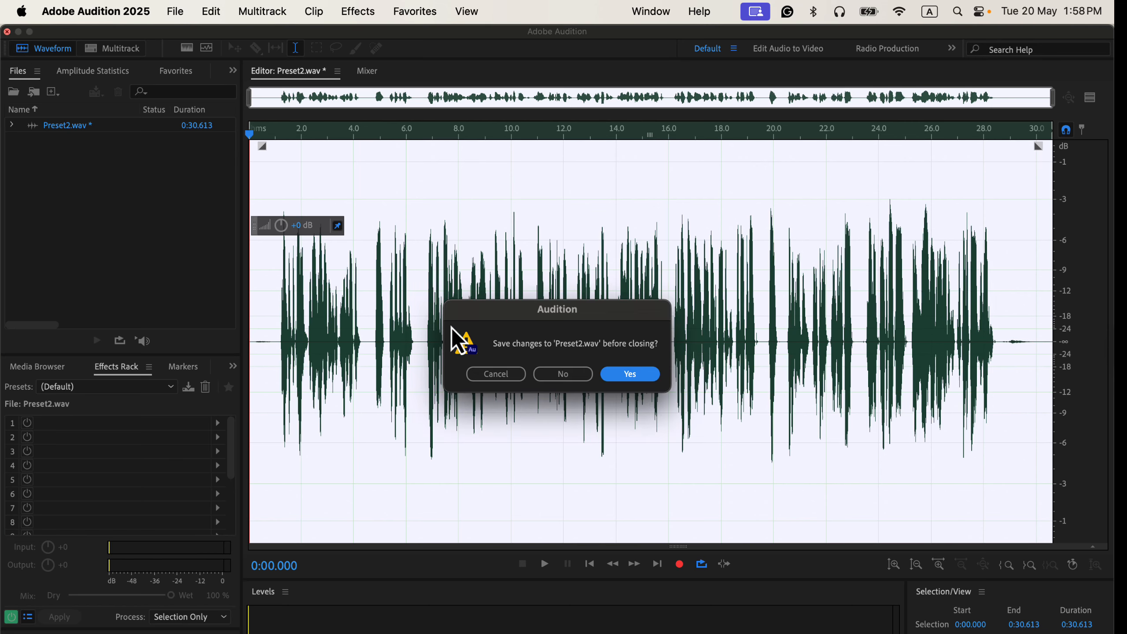
pyautogui.click(562, 375)
pyautogui.press('super+Tab')
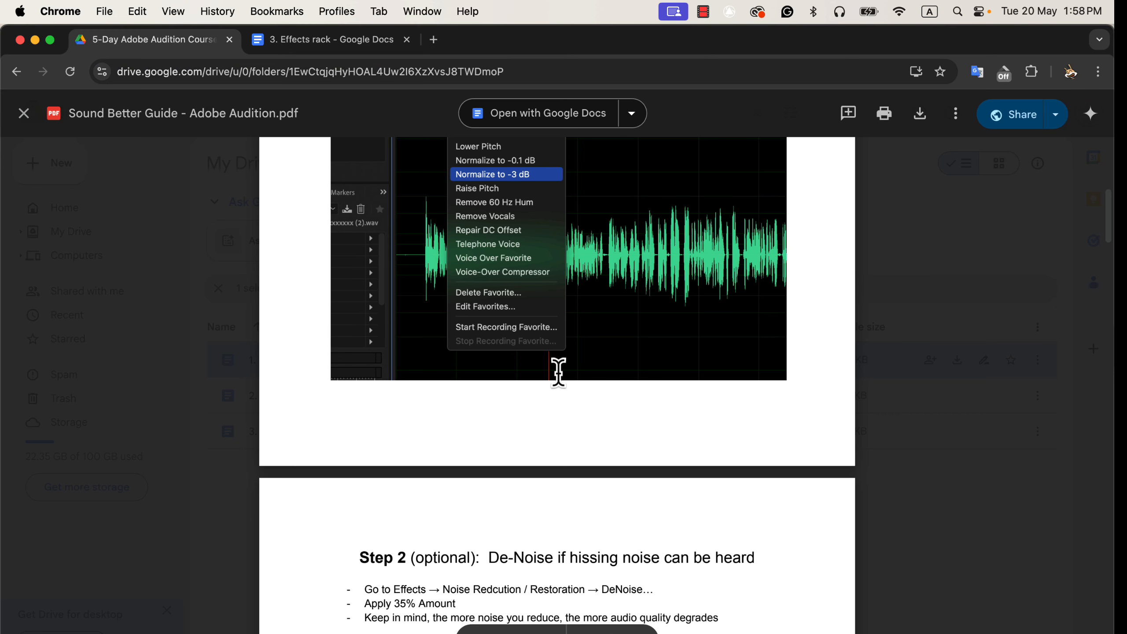
pyautogui.press('super+space')
pyautogui.write('ad')
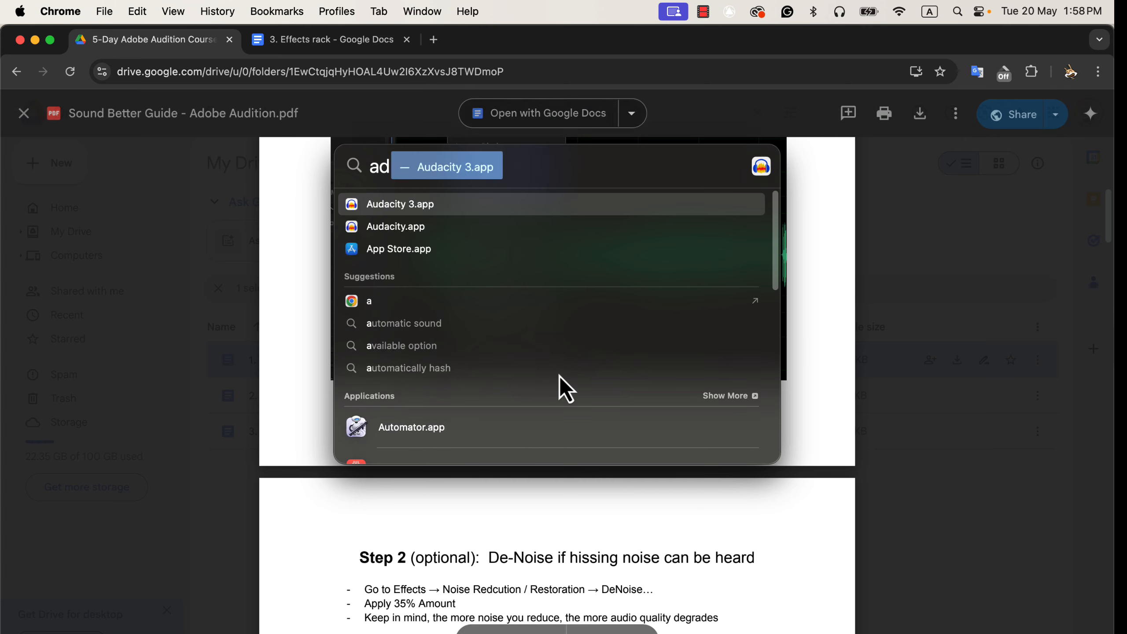
pyautogui.press('Return')
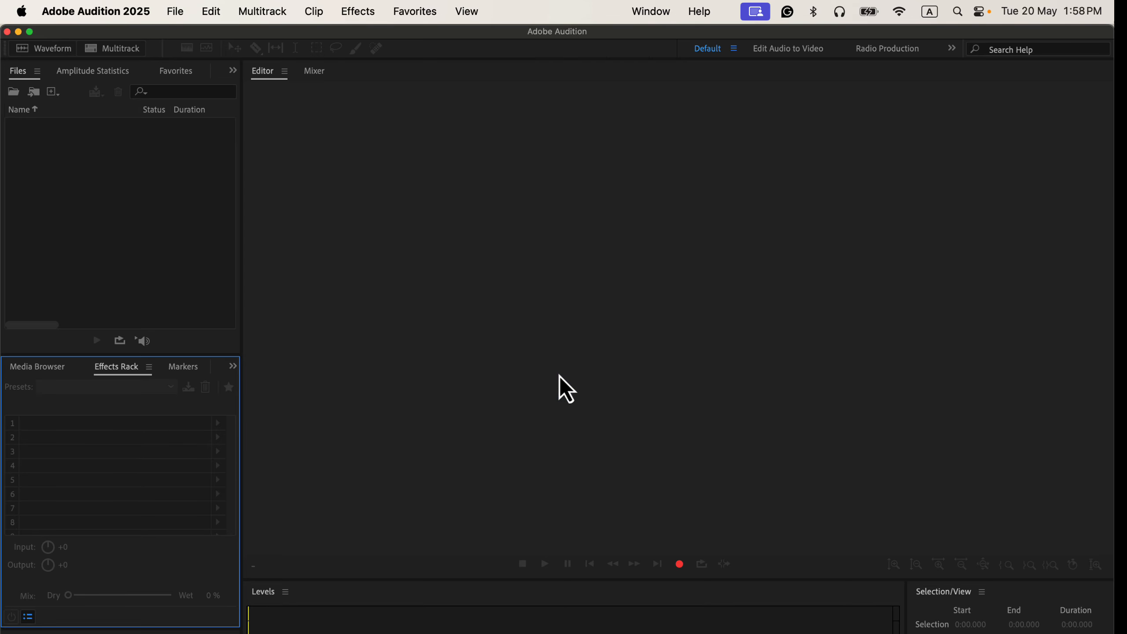
# - Reopen Preset2.wav from the recent files and run the "1 click processing" favorite on it
pyautogui.click(175, 12)
pyautogui.moveTo(207, 93)
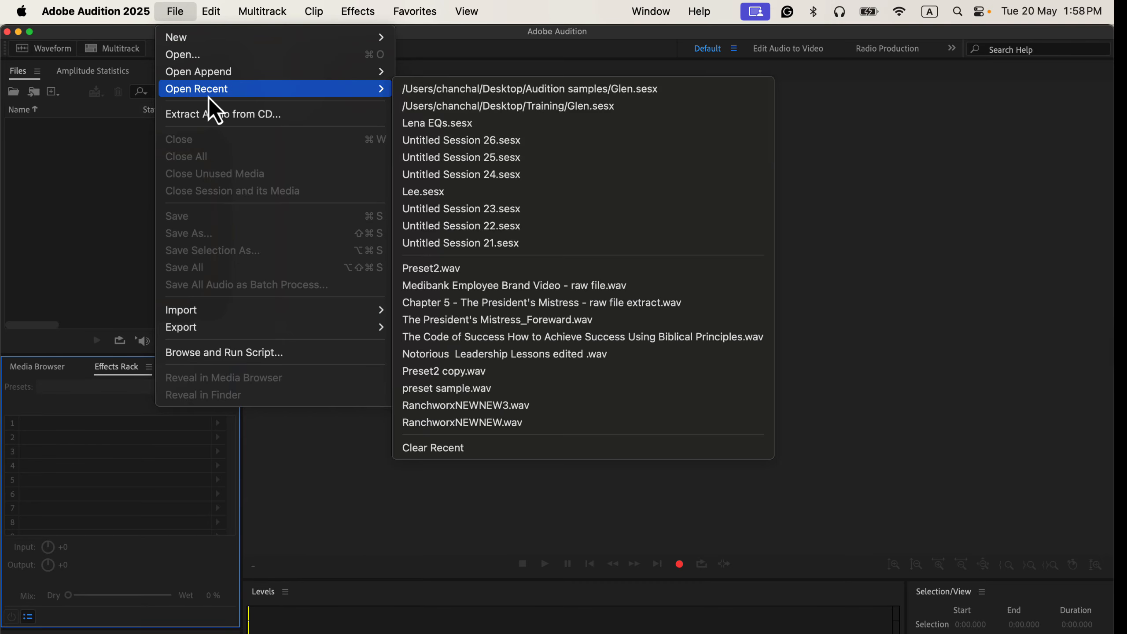
pyautogui.click(474, 268)
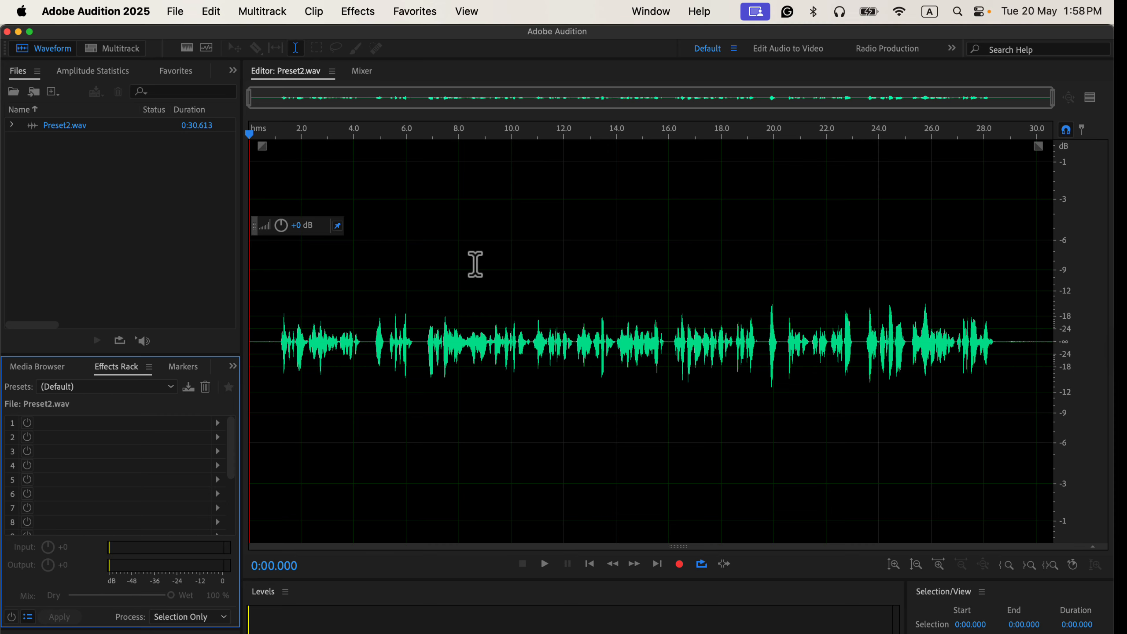
pyautogui.click(409, 18)
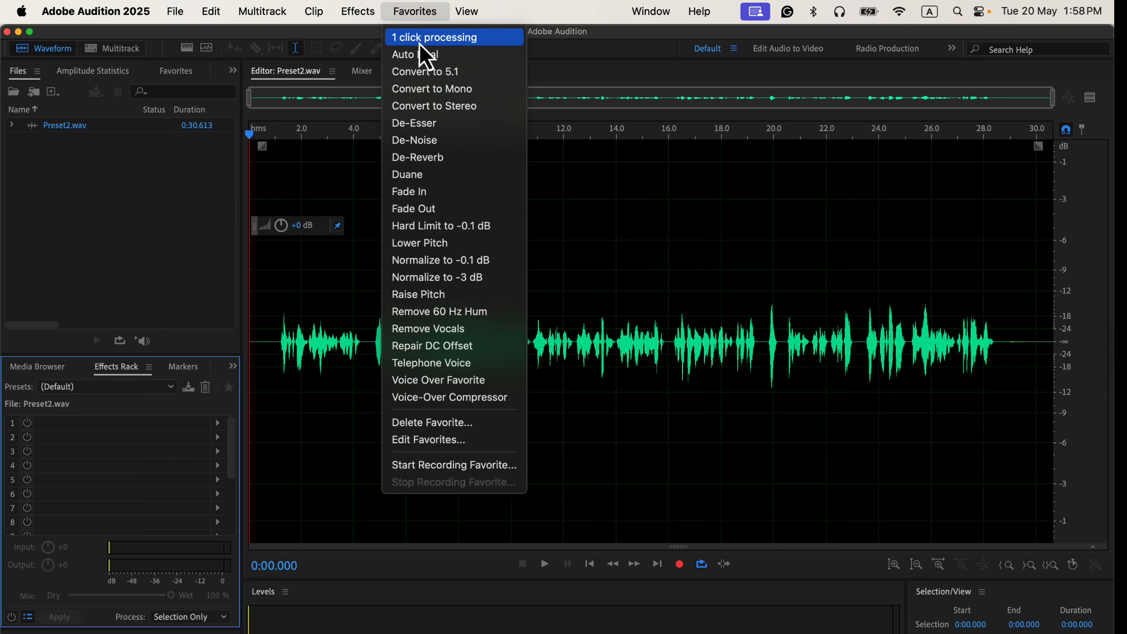
pyautogui.click(497, 45)
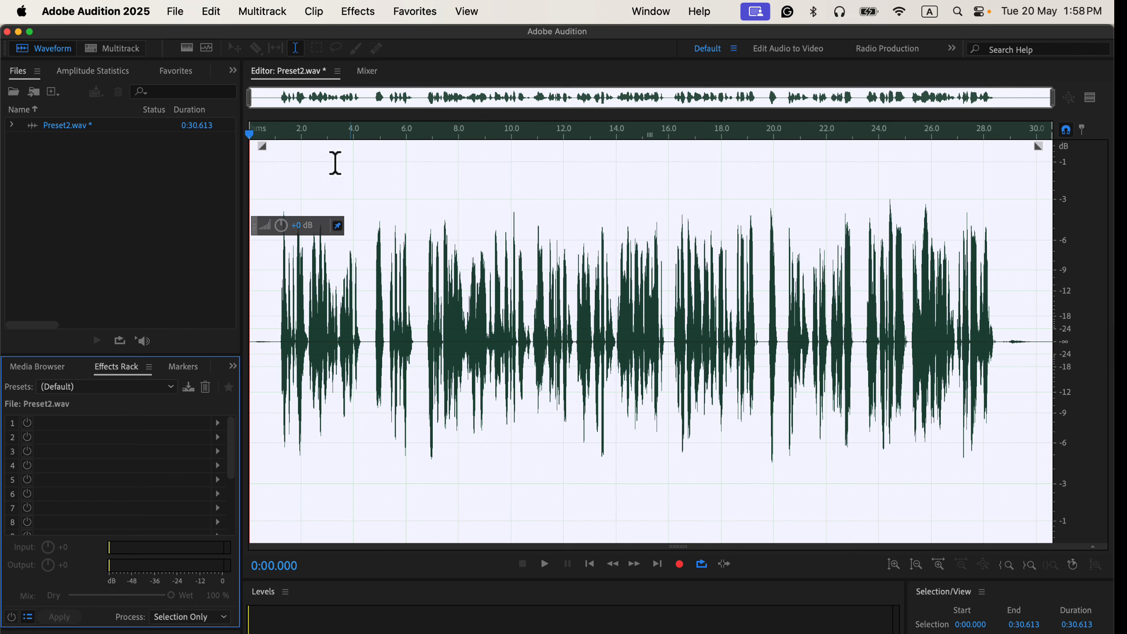
# - Open the recent file "Medibank Employee Brand Video - raw file.wav" and run the "1 click processing" favorite on it
pyautogui.click(173, 11)
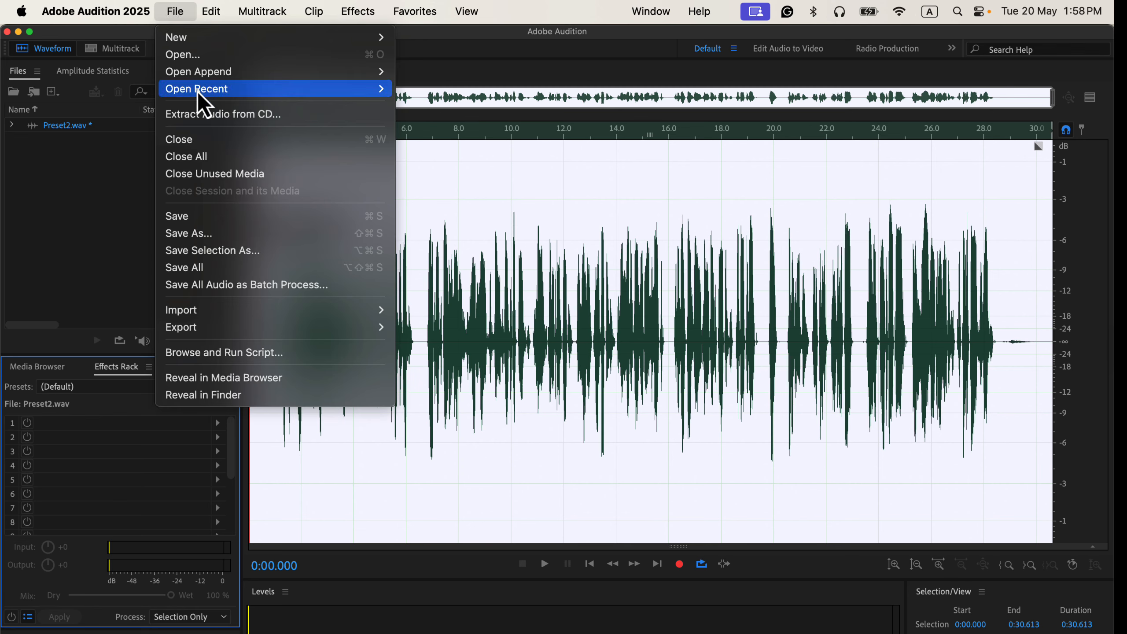
pyautogui.moveTo(209, 91)
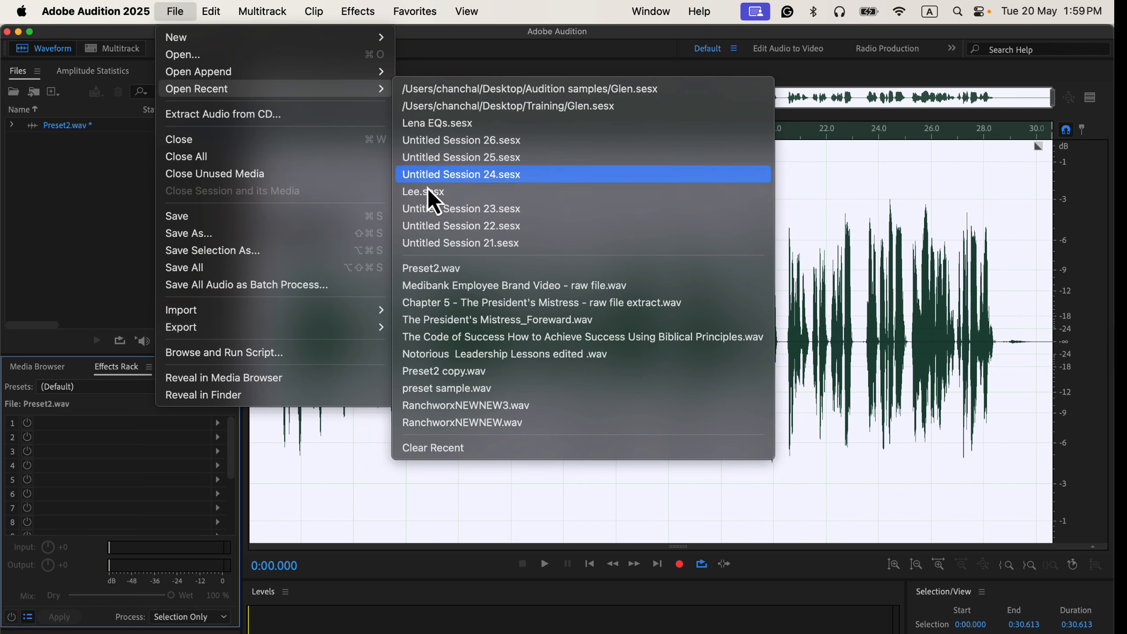
pyautogui.click(460, 294)
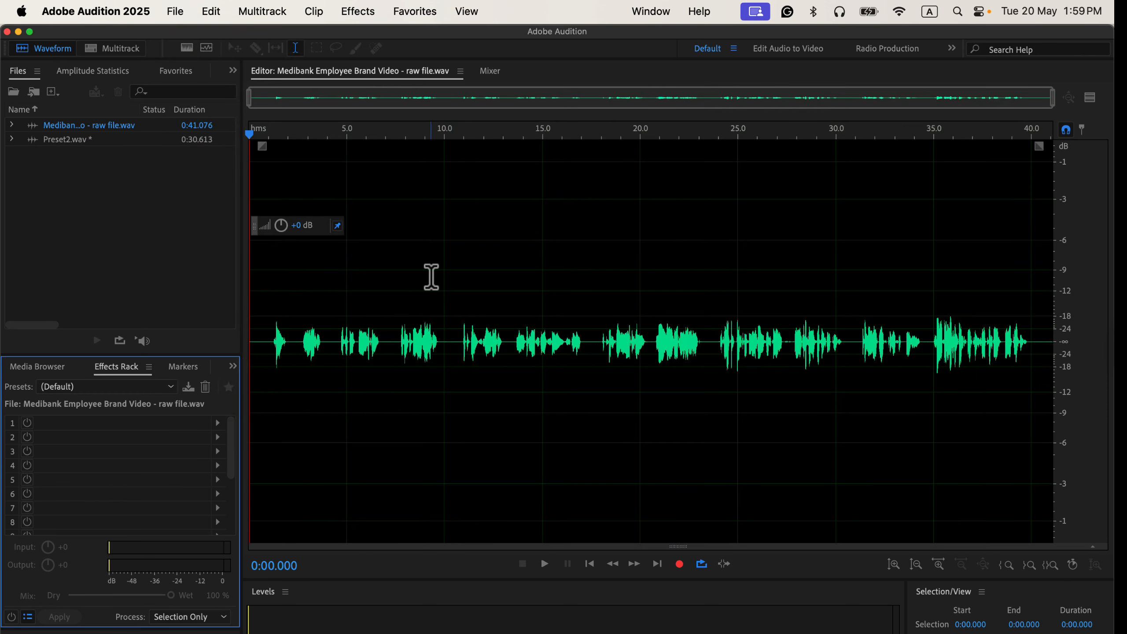
pyautogui.click(413, 13)
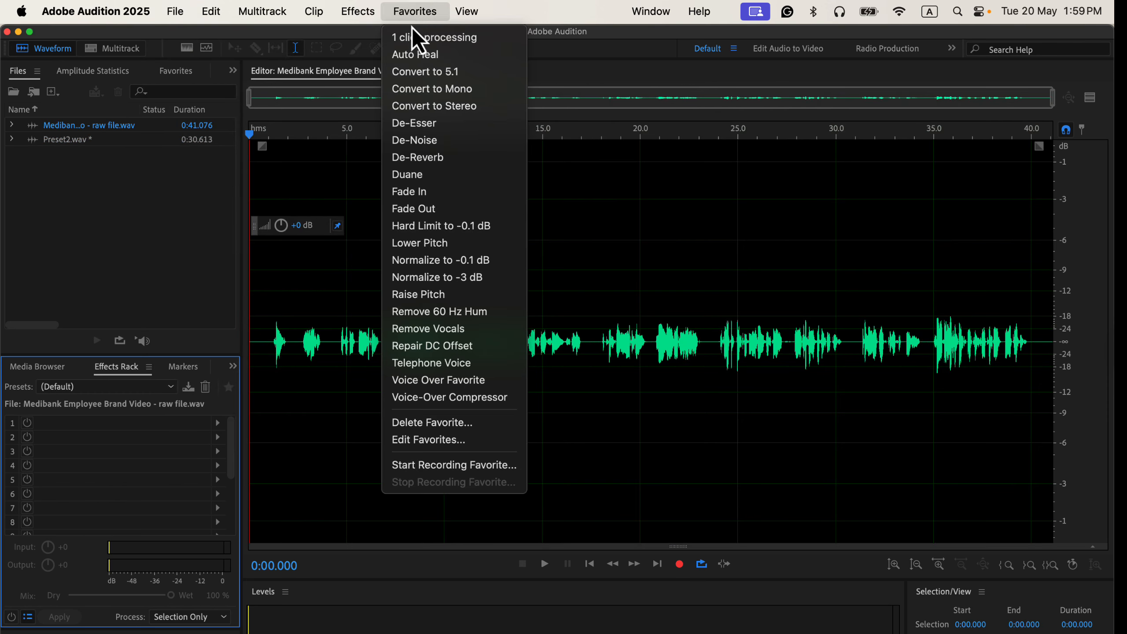
pyautogui.click(420, 37)
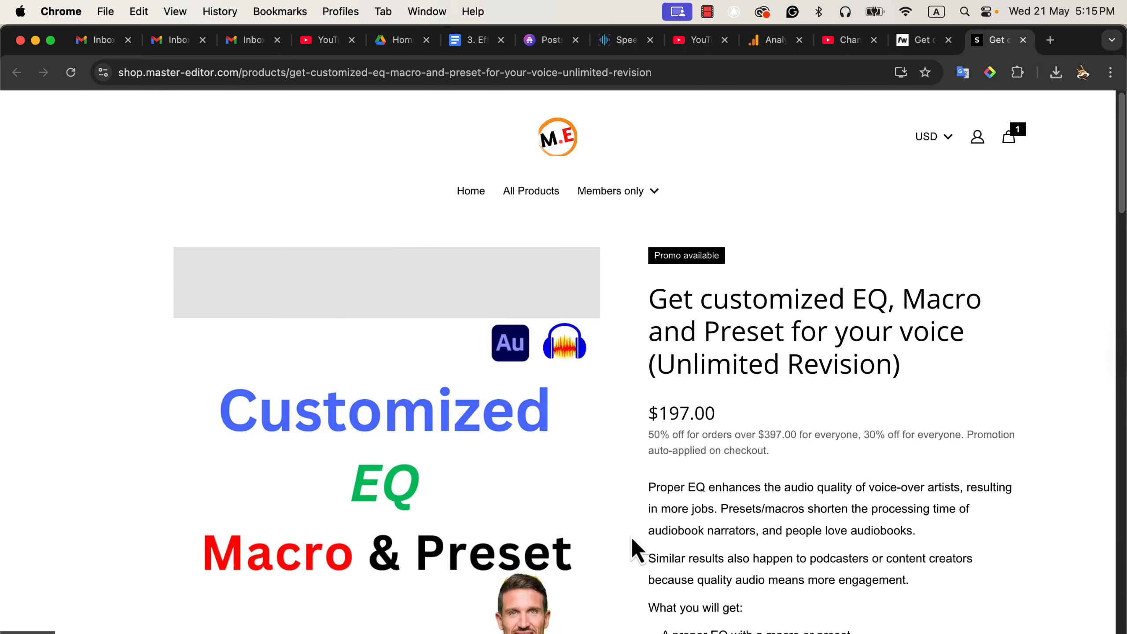
# - On the Chrome shop page, add one customized EQ, Macro and Preset product to the cart and proceed to checkout
pyautogui.scroll(-8, 631, 537)
pyautogui.scroll(-16, 633, 539)
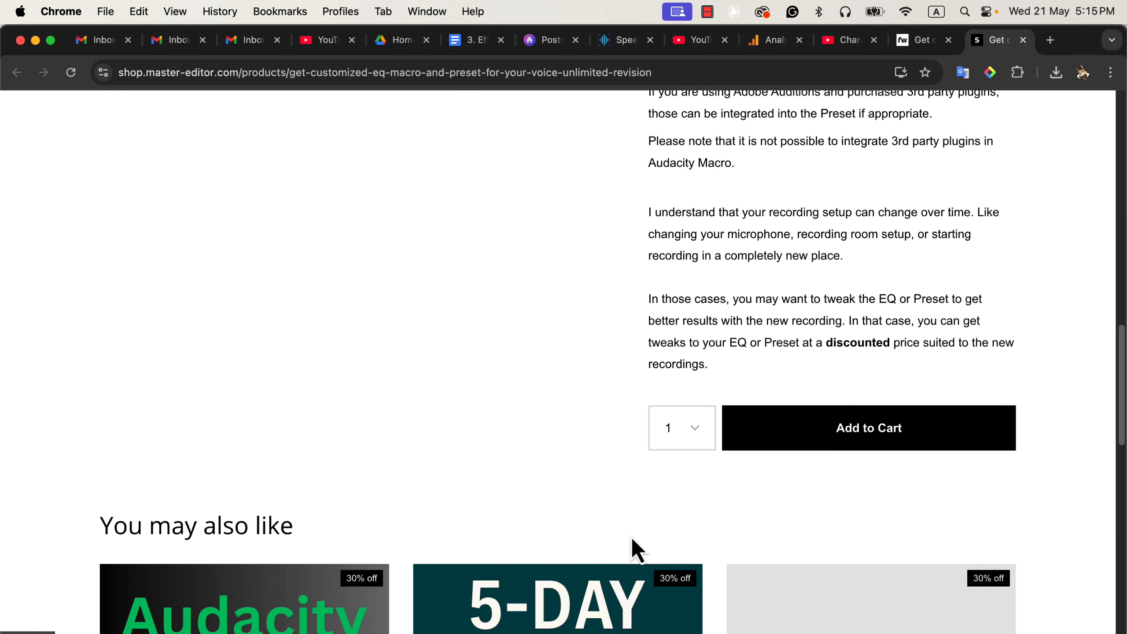
pyautogui.click(849, 432)
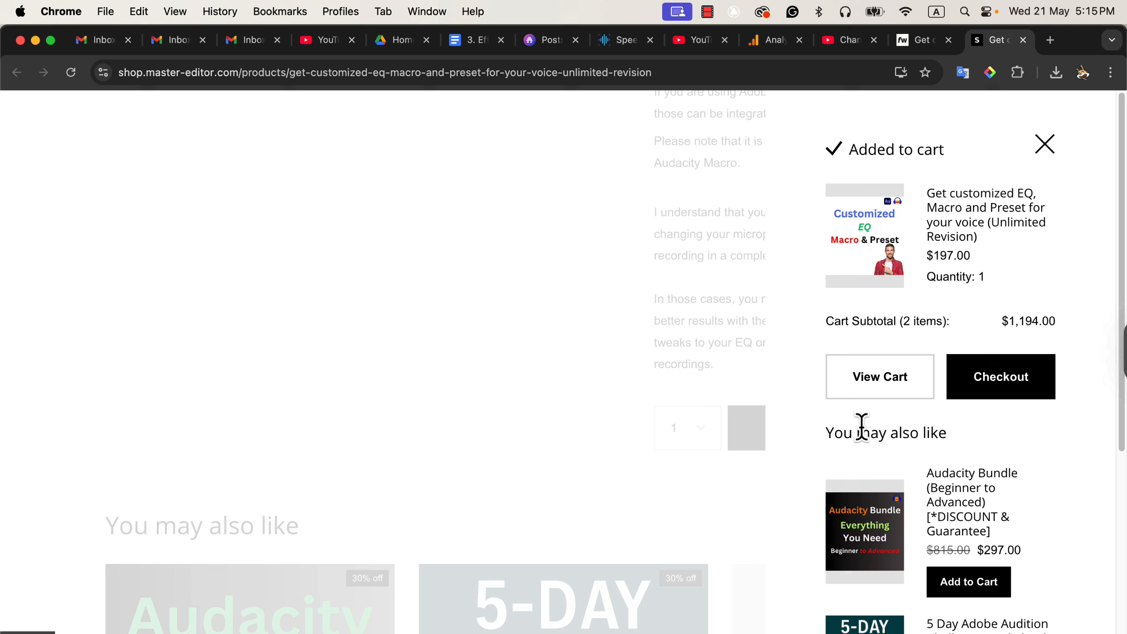
pyautogui.click(991, 387)
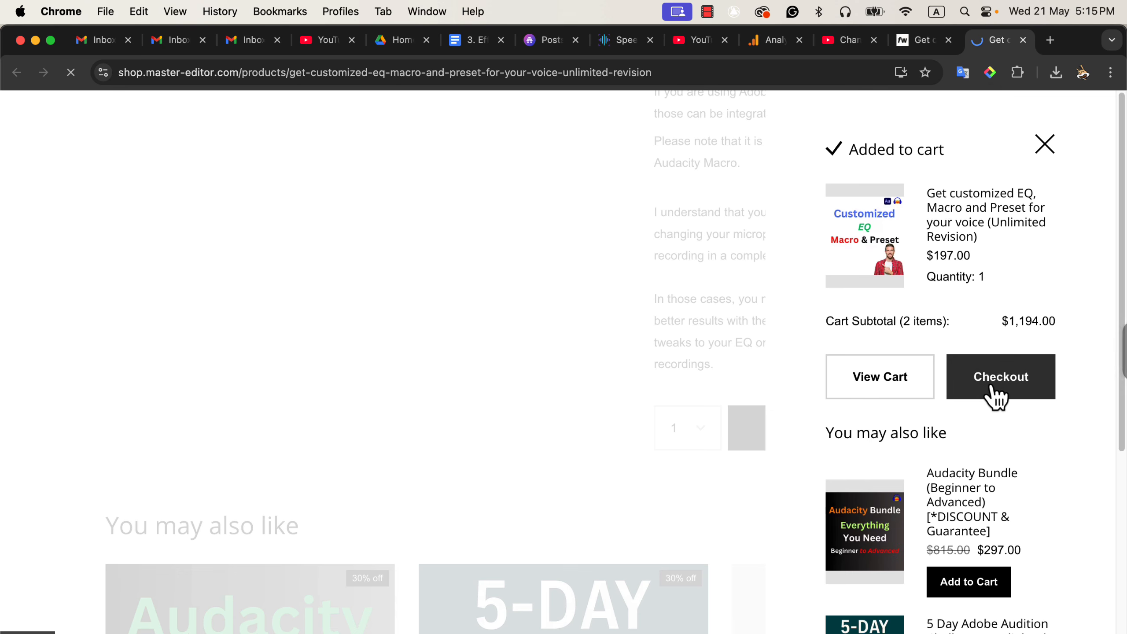